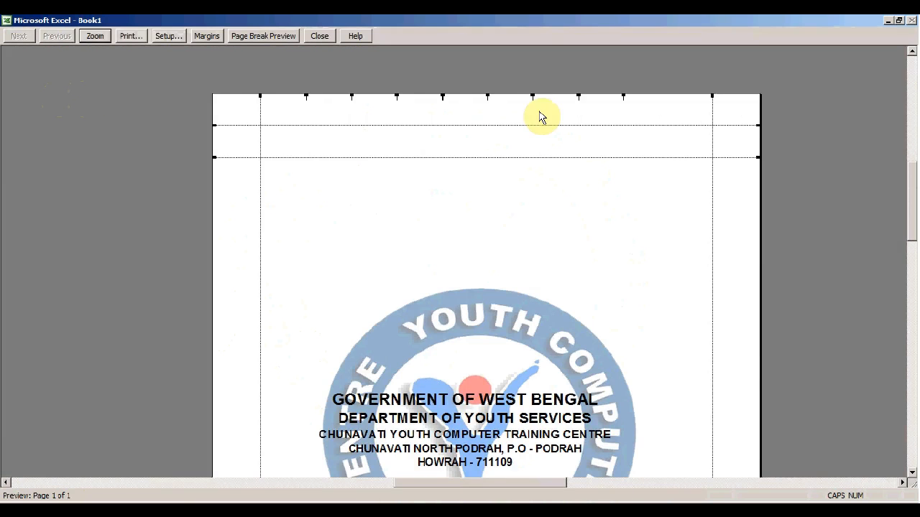
# Look over the watermarked page in the print preview, close the preview and switch to the empty Sheet2
pyautogui.moveTo(913, 181); pyautogui.dragTo(914, 280)
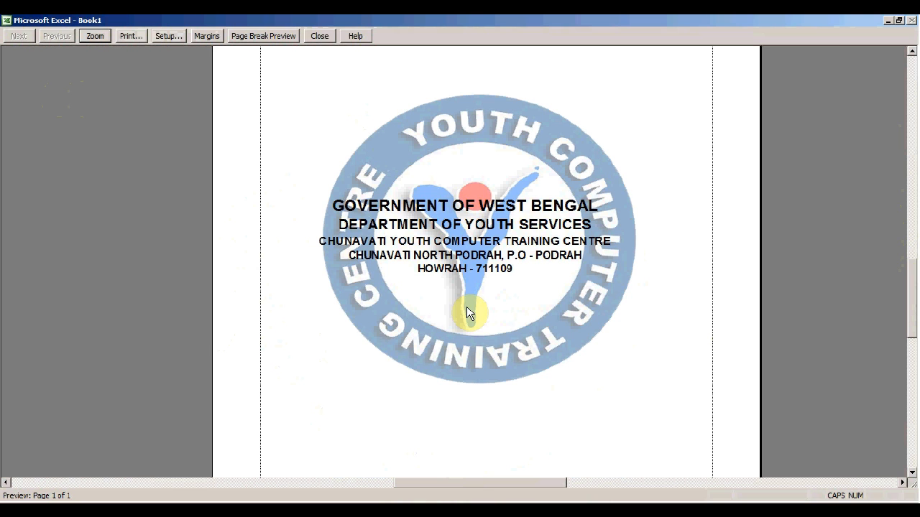
pyautogui.click(319, 37)
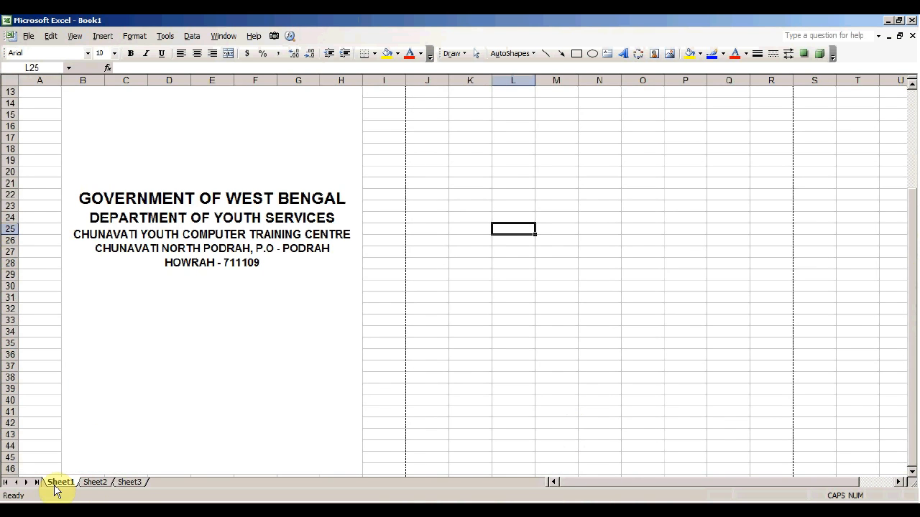
pyautogui.click(96, 483)
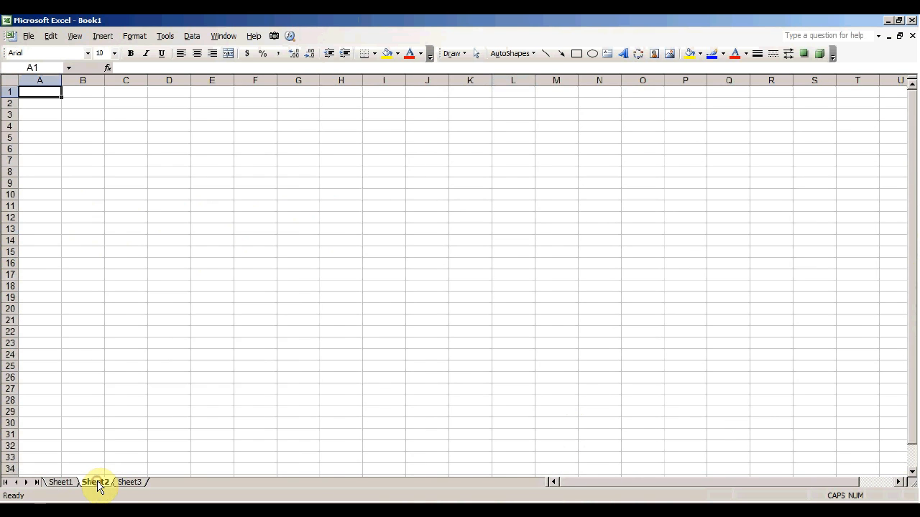
pyautogui.click(194, 150)
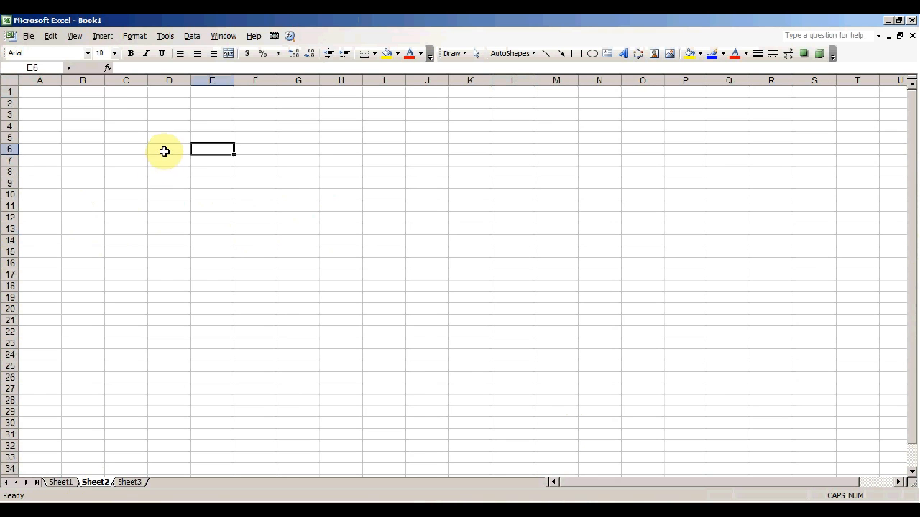
# Set the page orientation of Sheet2 to Landscape in the page setup
pyautogui.click(29, 36)
pyautogui.click(62, 84)
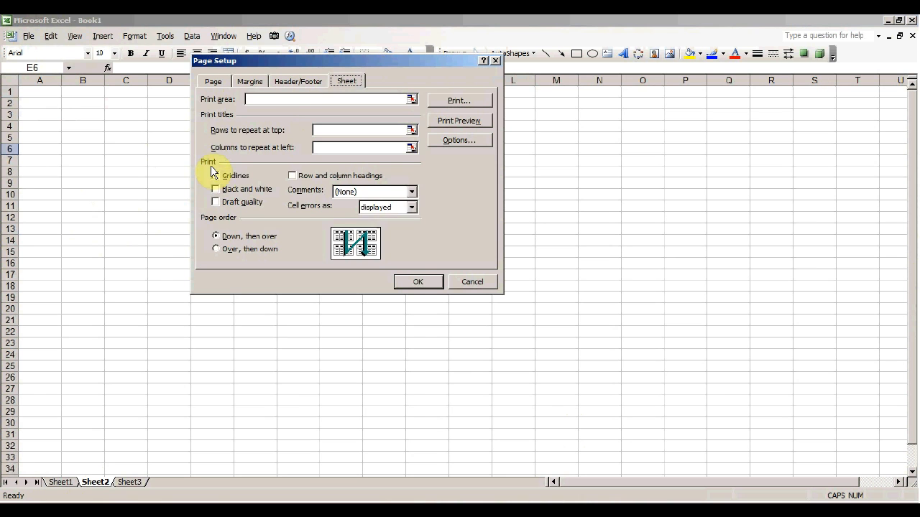
pyautogui.click(223, 85)
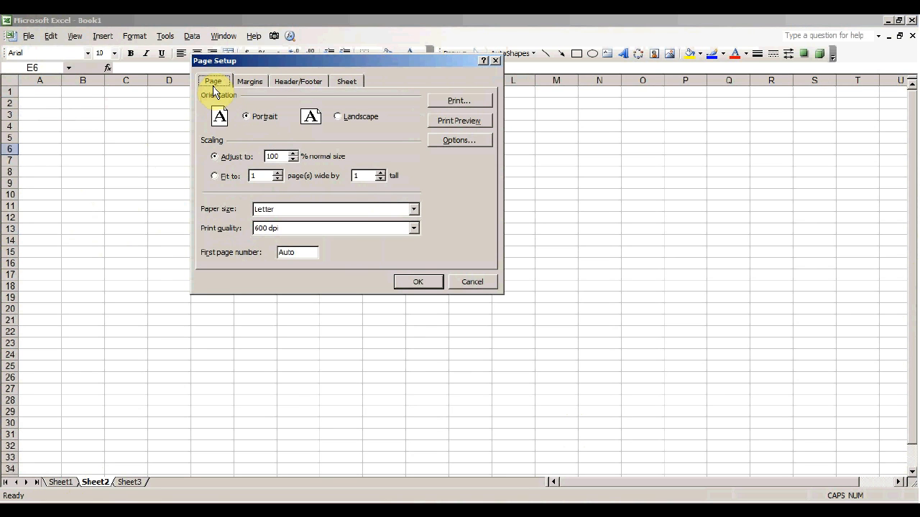
pyautogui.click(338, 117)
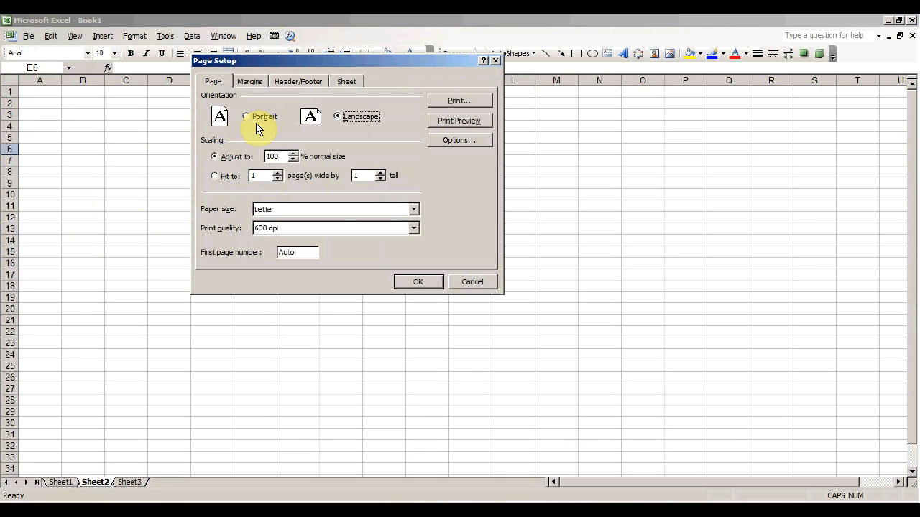
pyautogui.click(338, 117)
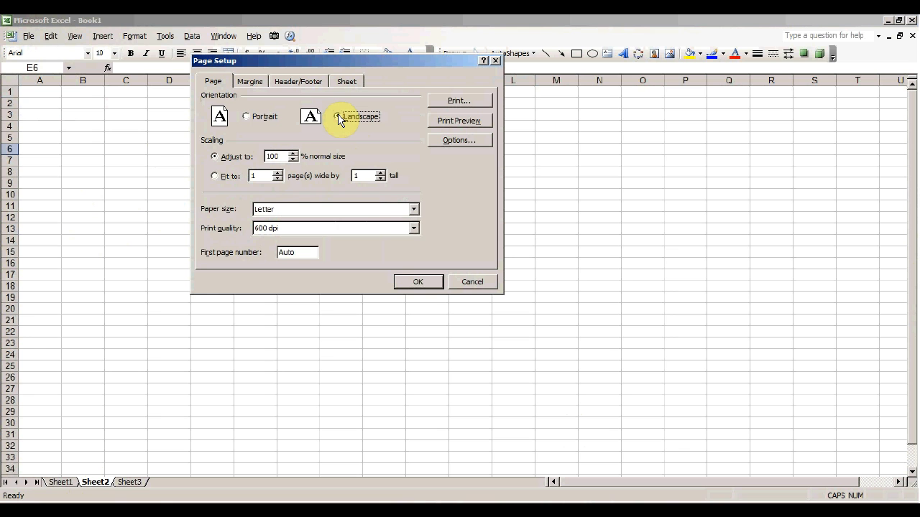
# Set the paper size to A4 and apply the page setup
pyautogui.click(414, 210)
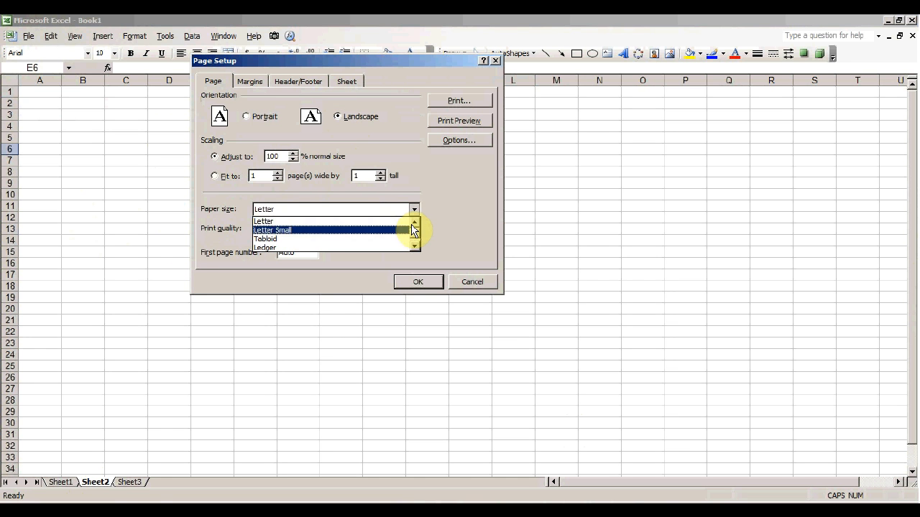
pyautogui.click(415, 246)
pyautogui.click(416, 246)
pyautogui.click(415, 246)
pyautogui.click(416, 246)
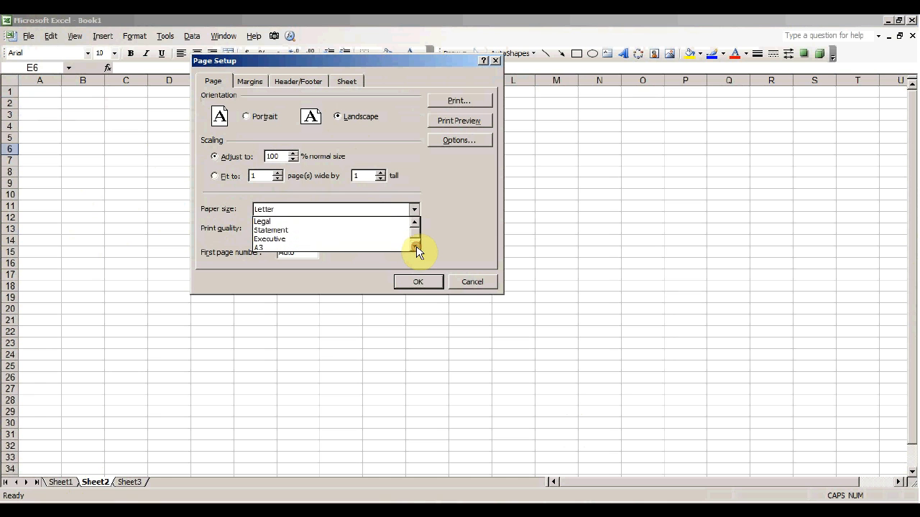
pyautogui.click(416, 245)
pyautogui.click(416, 246)
pyautogui.click(300, 245)
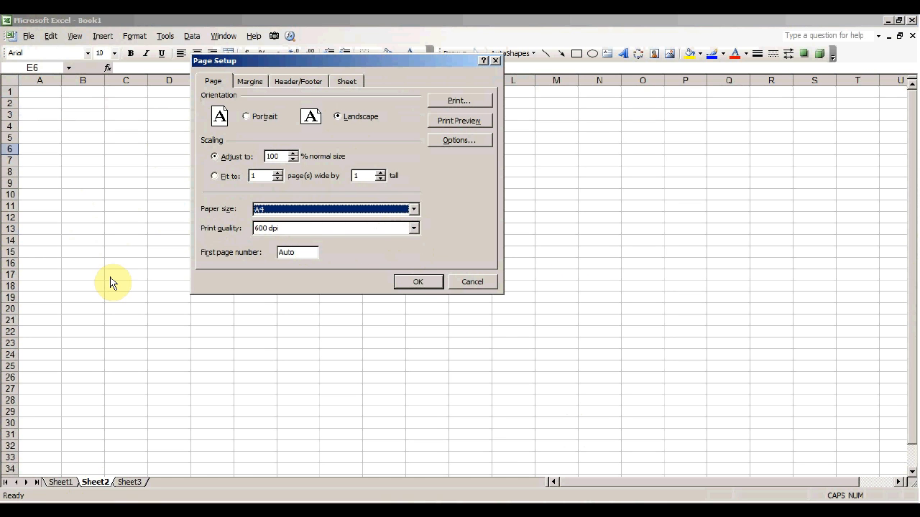
pyautogui.click(422, 284)
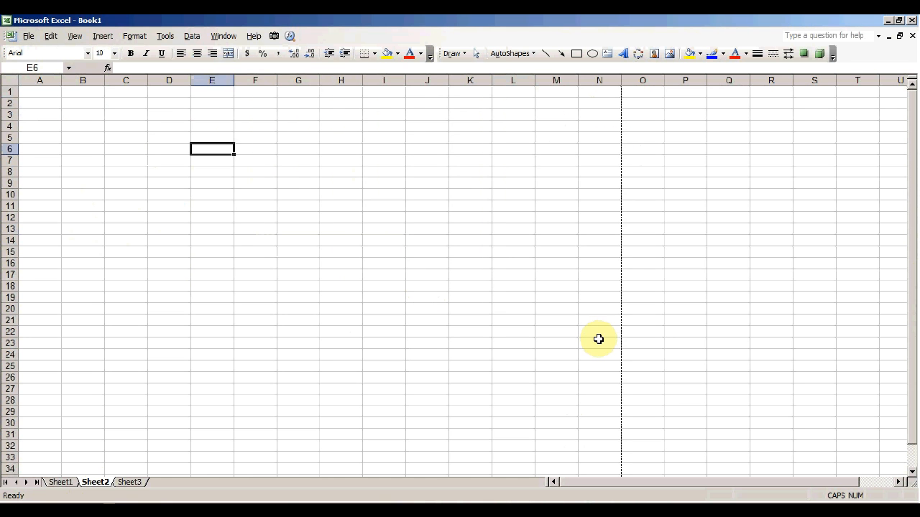
pyautogui.click(267, 182)
pyautogui.click(99, 171)
pyautogui.click(266, 161)
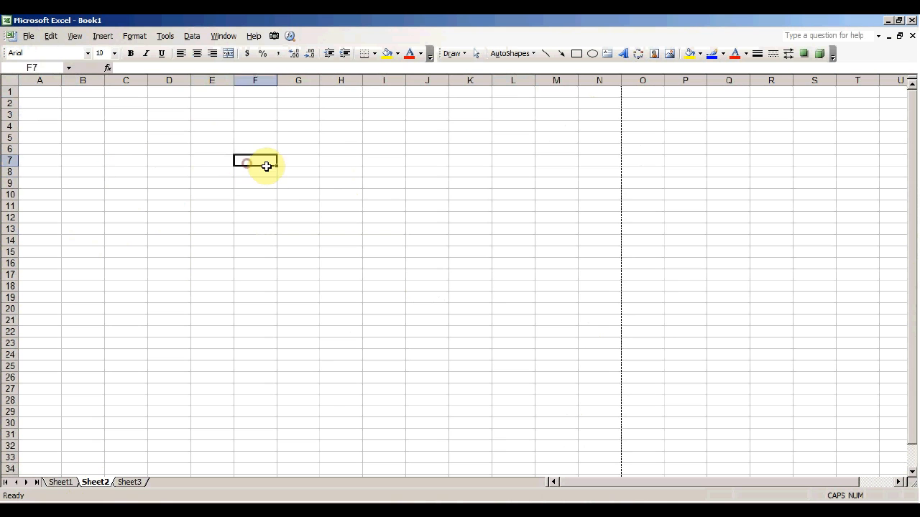
pyautogui.click(174, 180)
pyautogui.click(273, 160)
pyautogui.click(357, 168)
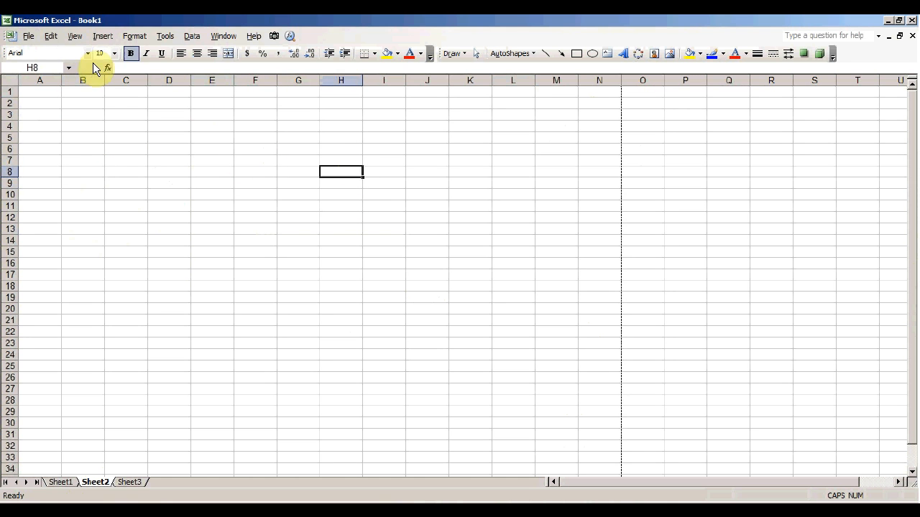
# Create a custom header for Sheet2 and insert the picture Youth from the PICTURE folder into its center section
pyautogui.click(95, 37)
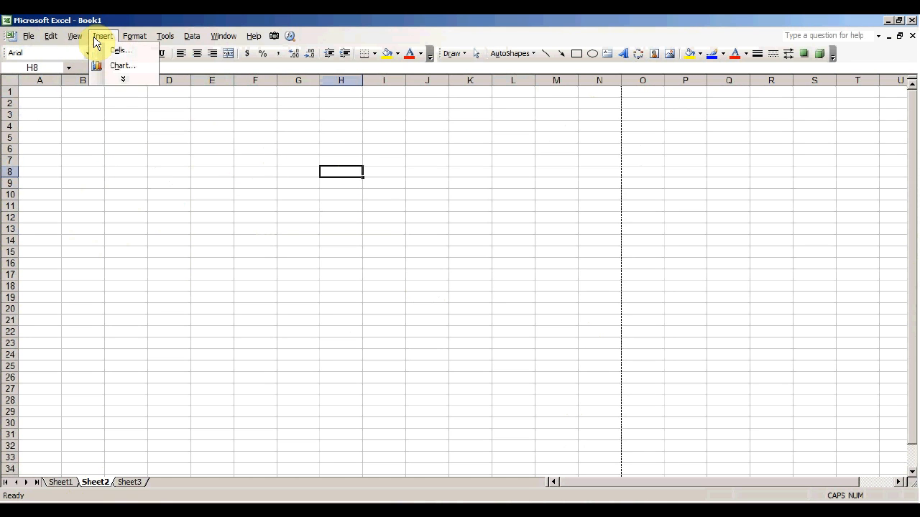
pyautogui.click(78, 35)
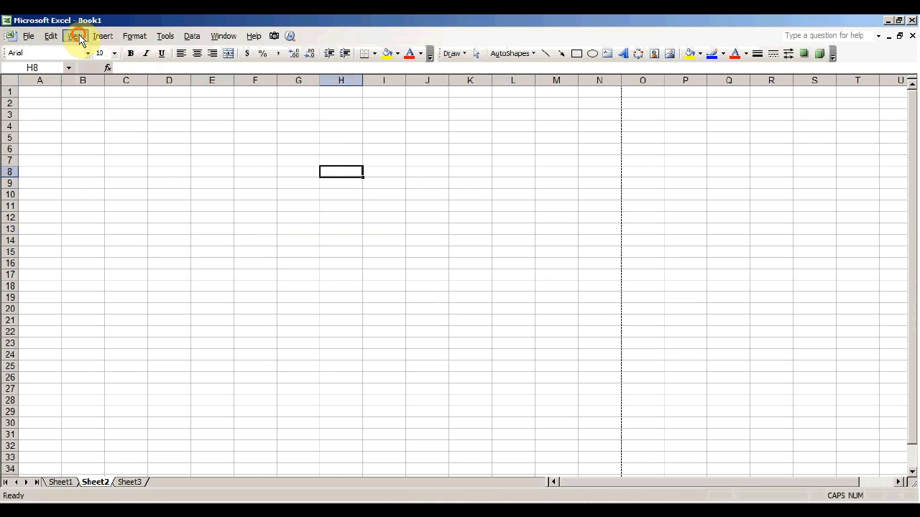
pyautogui.click(79, 34)
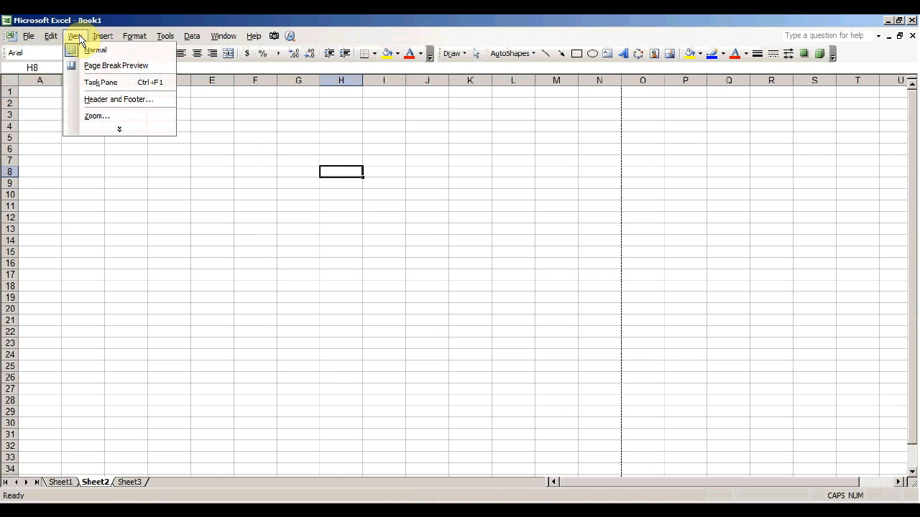
pyautogui.click(112, 100)
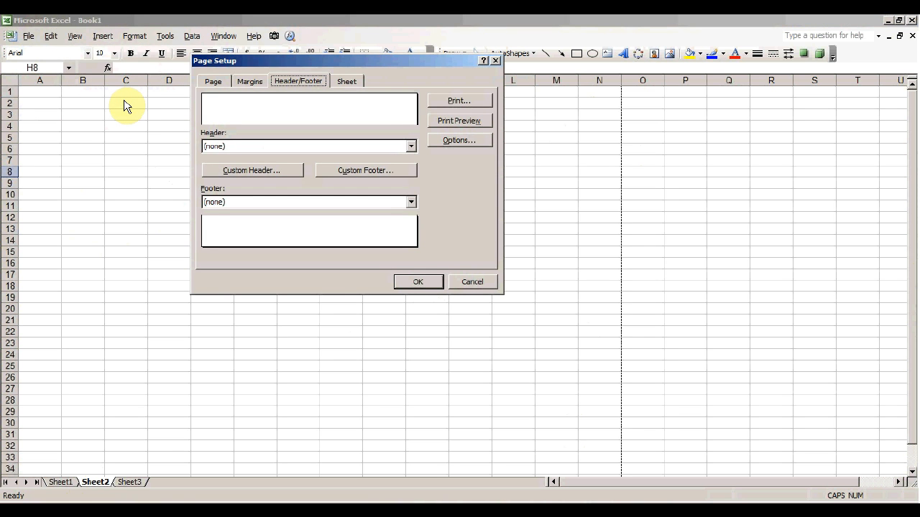
pyautogui.click(253, 172)
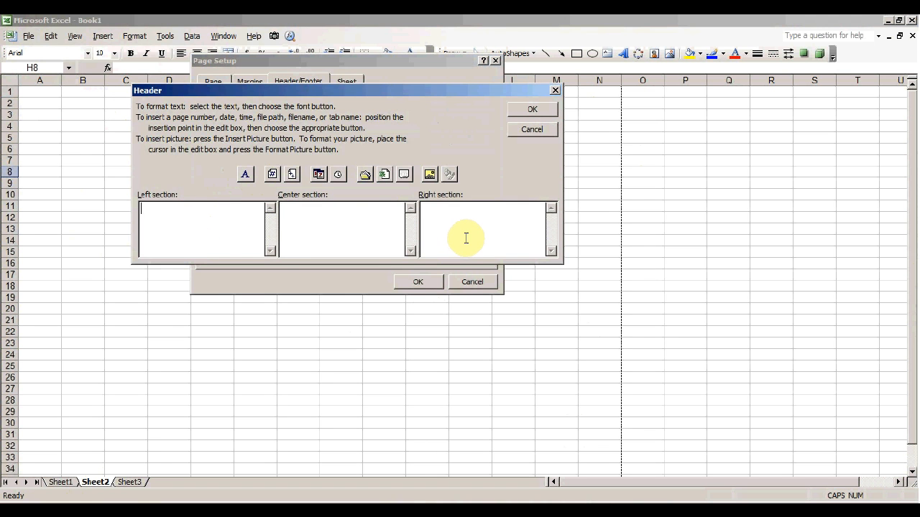
pyautogui.click(350, 213)
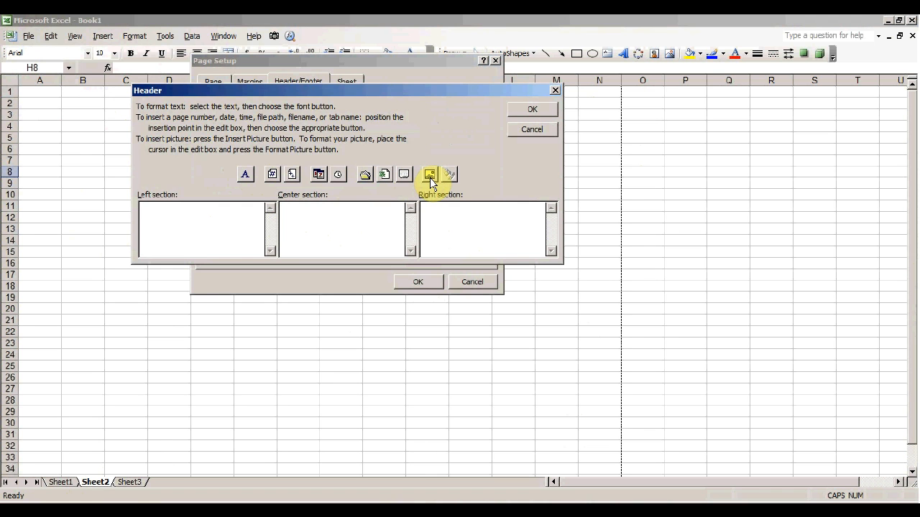
pyautogui.click(430, 176)
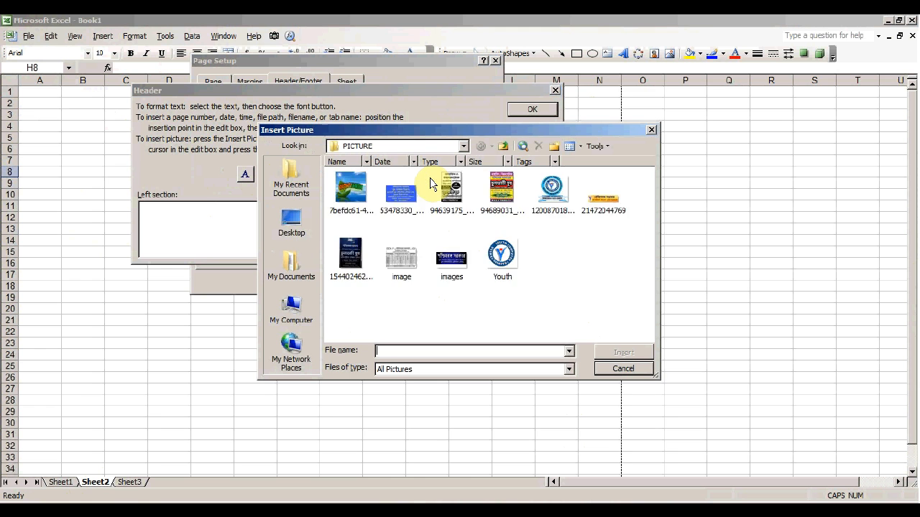
pyautogui.click(503, 255)
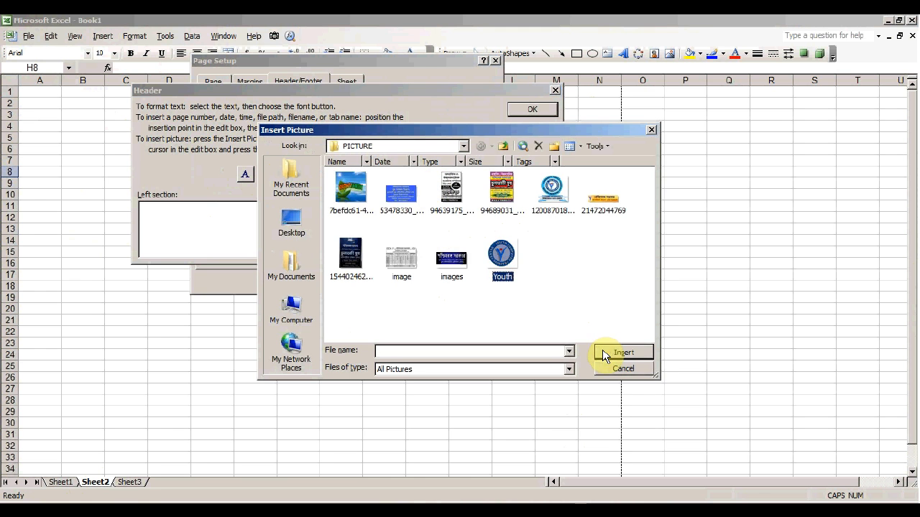
pyautogui.click(602, 351)
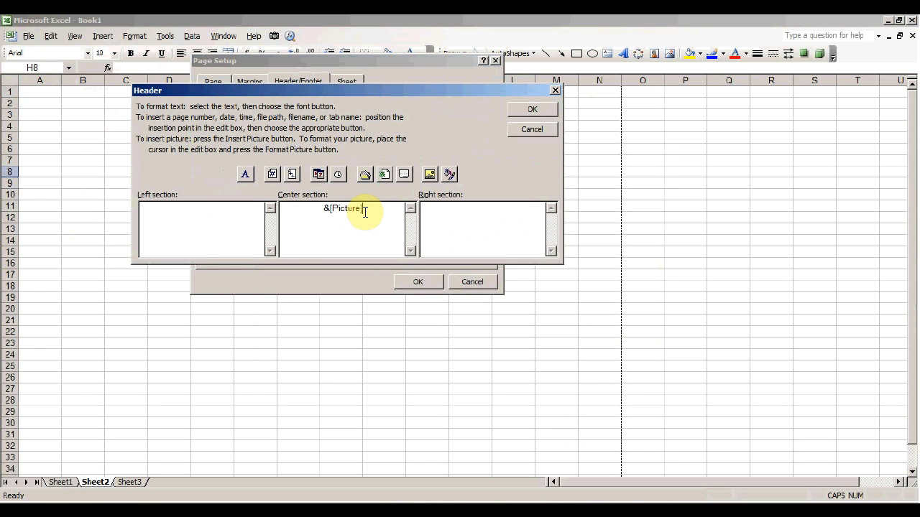
# Add nine blank lines before the picture code in the header's center section to move the picture down the page
pyautogui.click(325, 208)
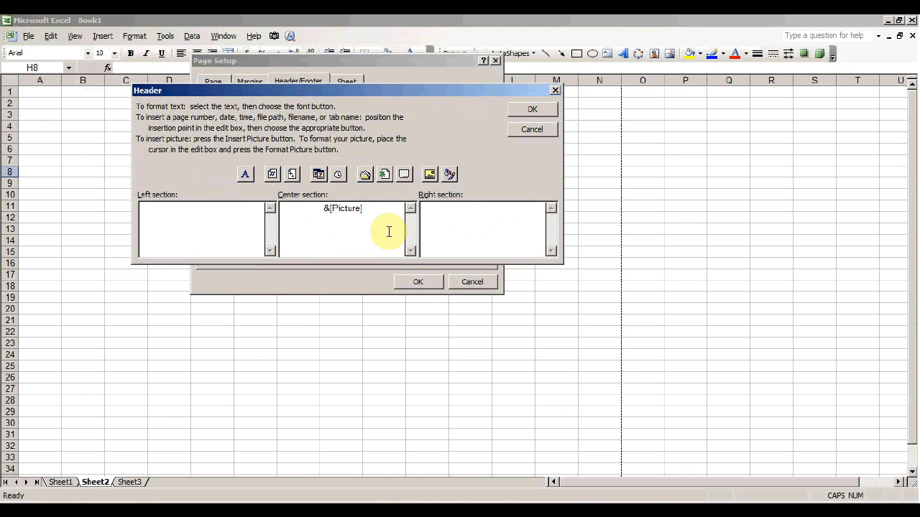
pyautogui.press('Return')
pyautogui.press('Return')
pyautogui.press('Return')
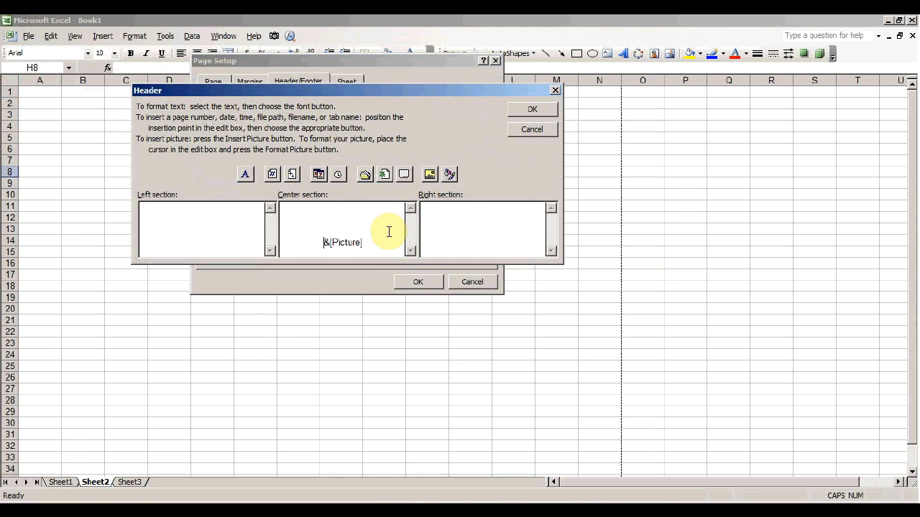
pyautogui.press('Return')
pyautogui.press('Return')
pyautogui.press('Return')
pyautogui.press('Return')
pyautogui.press('Return')
pyautogui.press('Return')
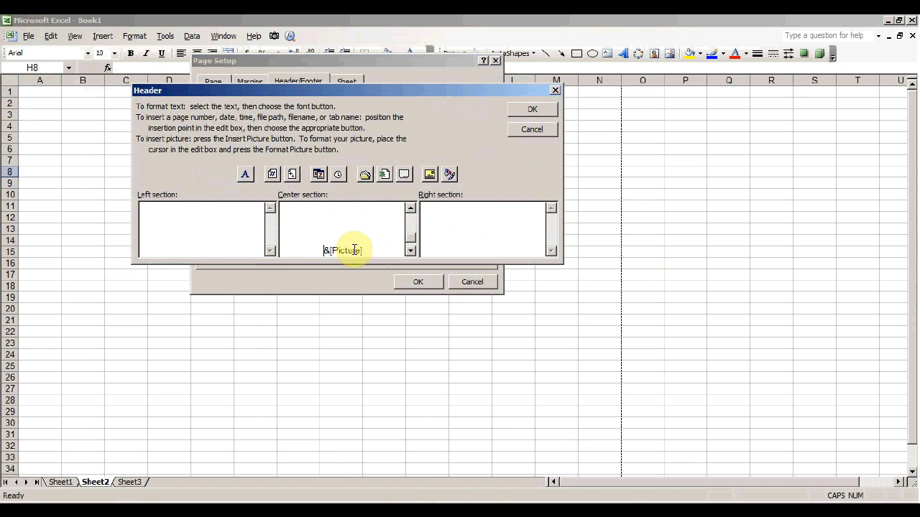
# Format the header picture with the Washout color setting and apply the custom header to the sheet
pyautogui.click(328, 251)
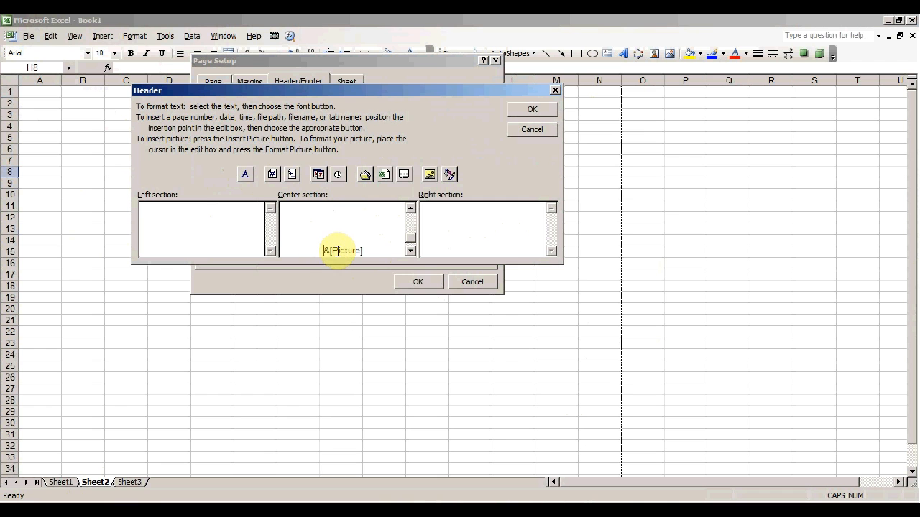
pyautogui.click(450, 176)
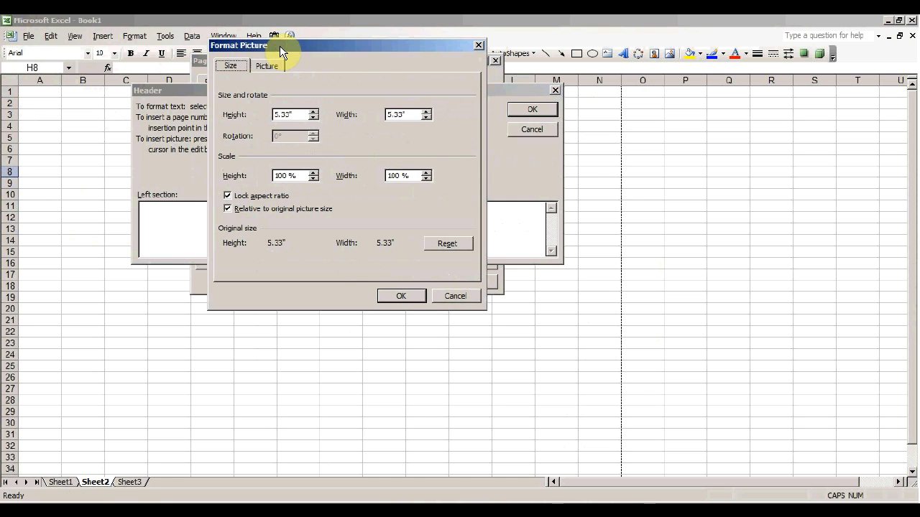
pyautogui.moveTo(281, 45); pyautogui.dragTo(387, 52)
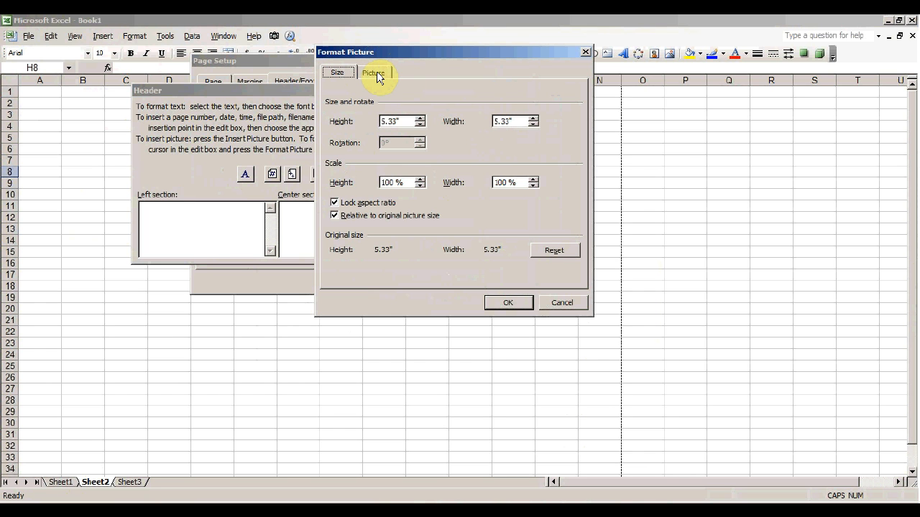
pyautogui.click(373, 74)
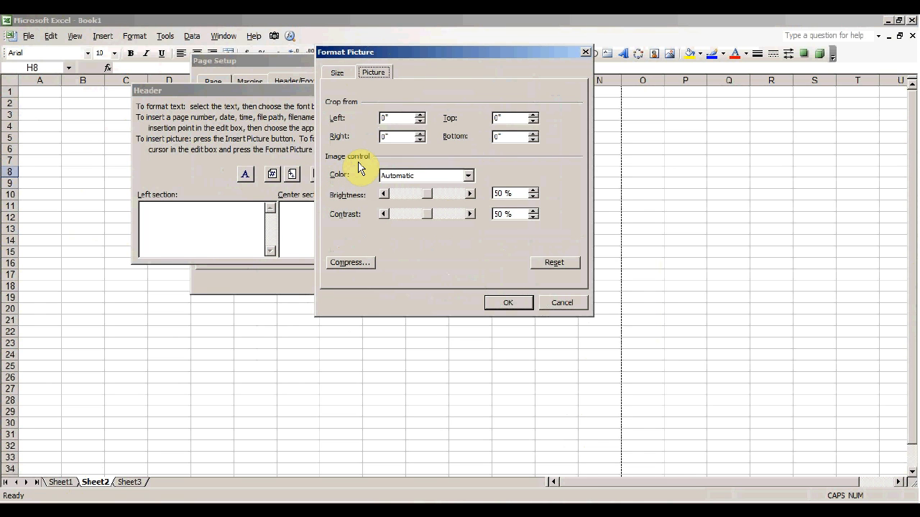
pyautogui.click(468, 176)
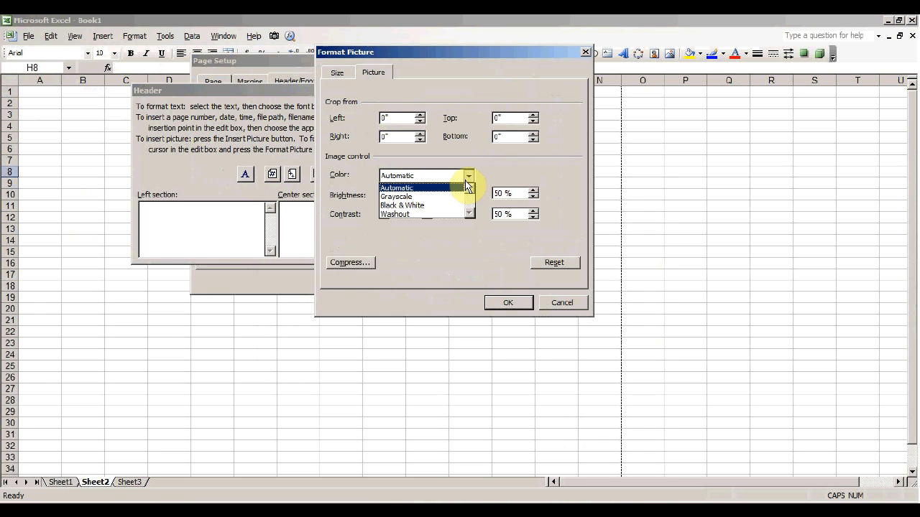
pyautogui.click(411, 215)
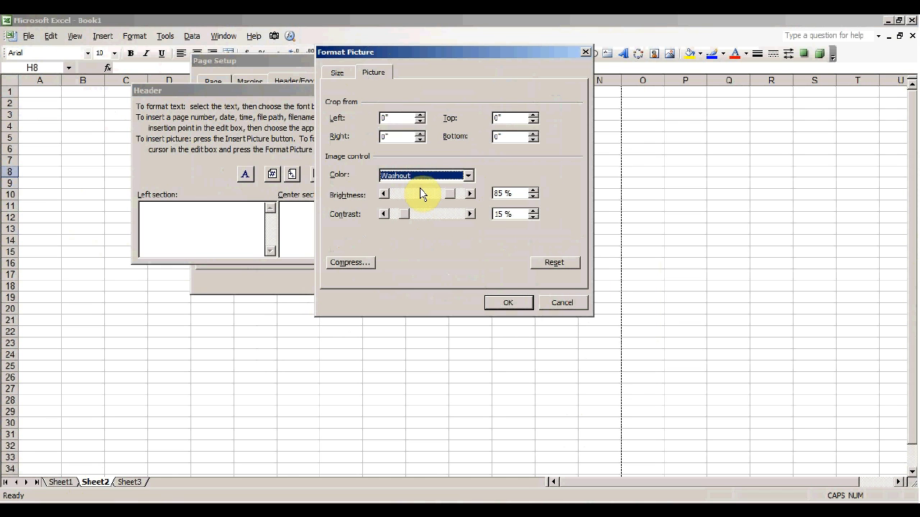
pyautogui.click(511, 305)
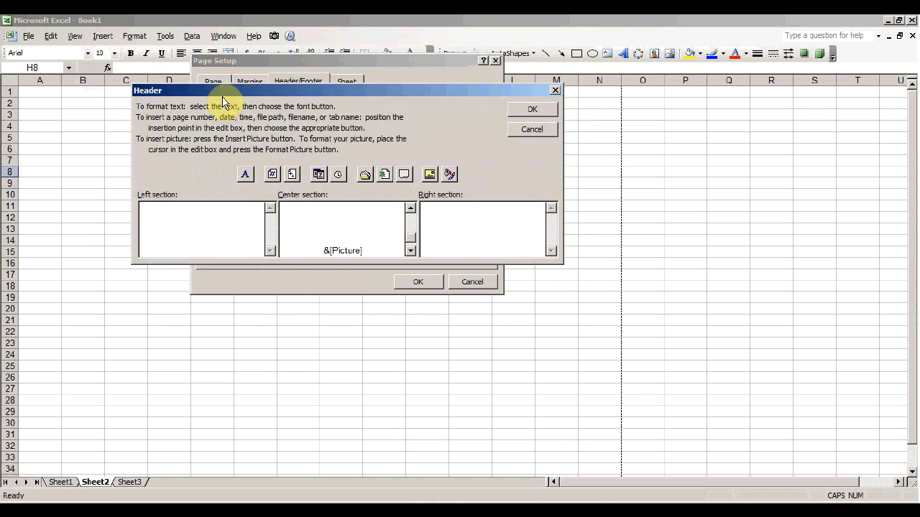
pyautogui.click(531, 112)
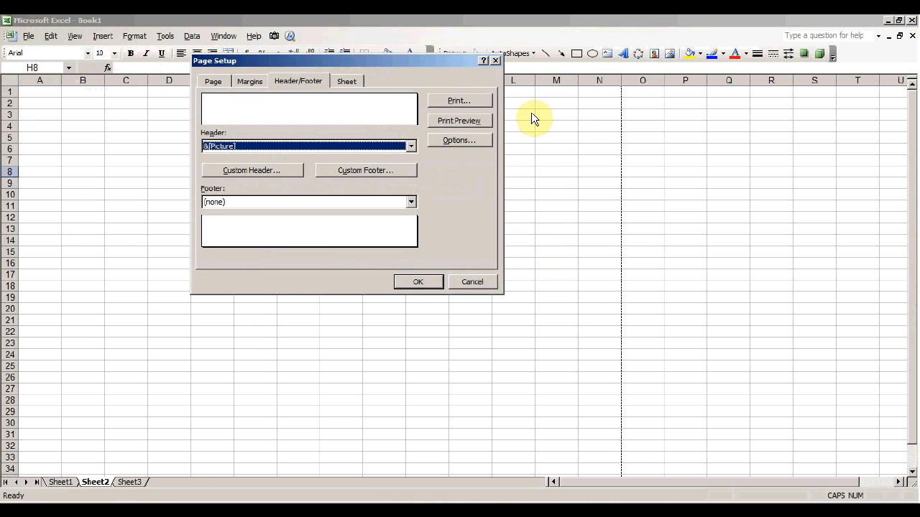
pyautogui.click(418, 282)
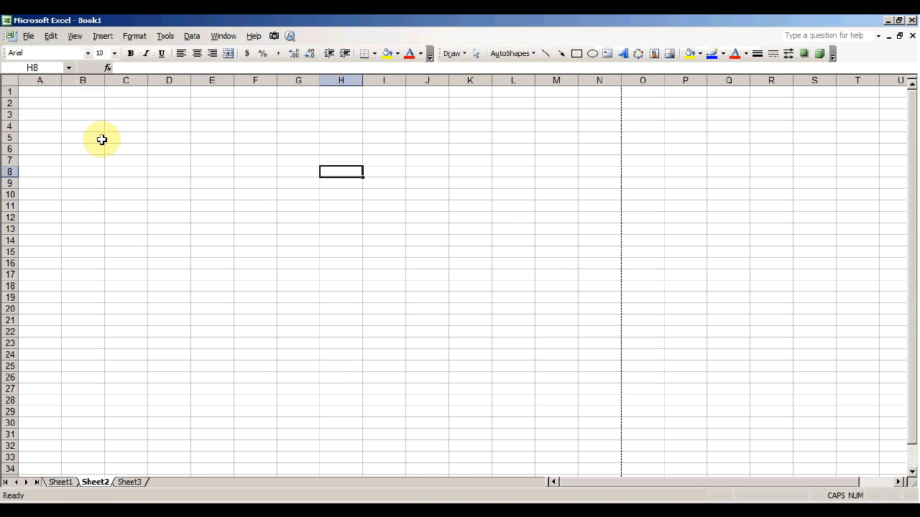
# Check the watermark picture on Sheet2 in print preview at a closer zoom, and return to the worksheet
pyautogui.click(28, 36)
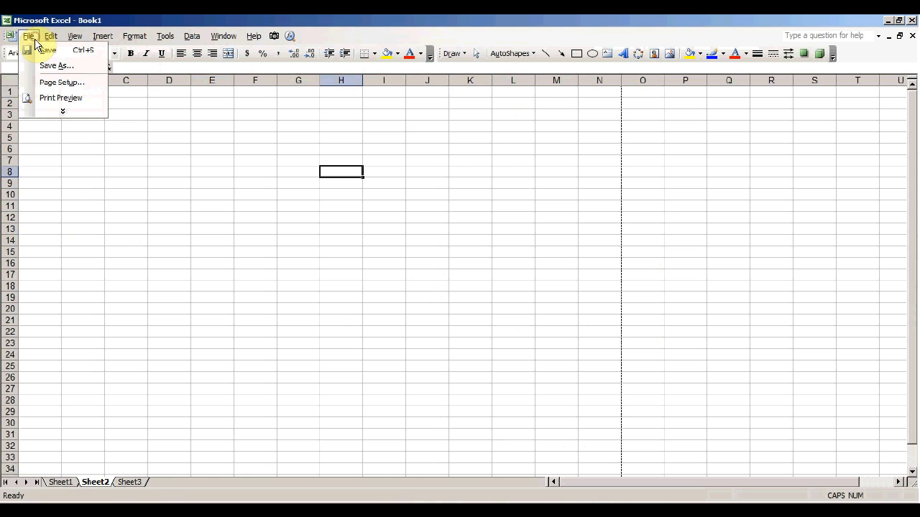
pyautogui.click(67, 97)
pyautogui.click(466, 294)
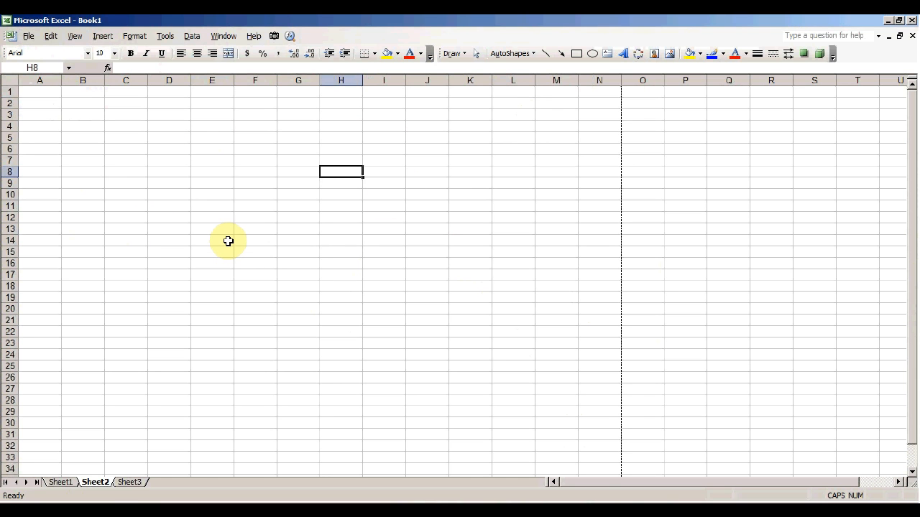
# Merge and center the cell range B3:M33 on Sheet2
pyautogui.click(80, 116)
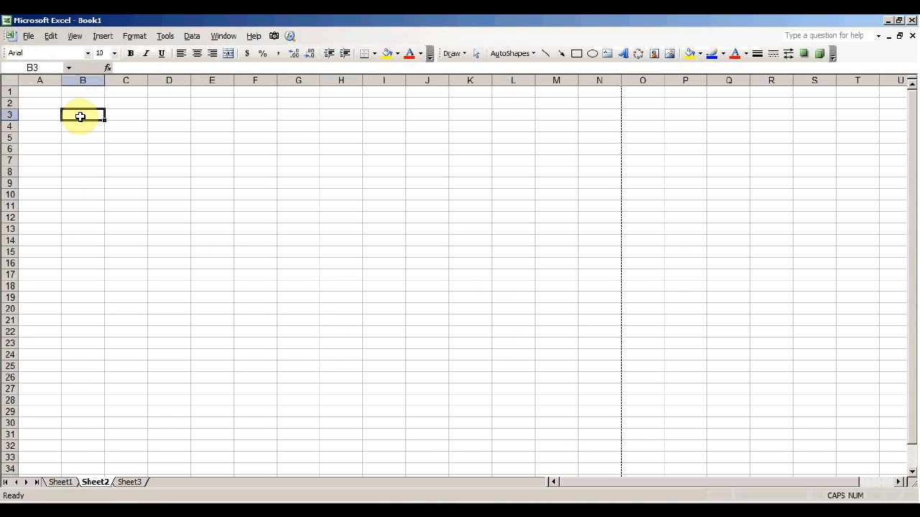
pyautogui.hotkey('shift', 'Right')
pyautogui.hotkey('shift', 'Right')
pyautogui.hotkey('shift', 'Right')
pyautogui.hotkey('shift', 'Right')
pyautogui.hotkey('shift', 'Right')
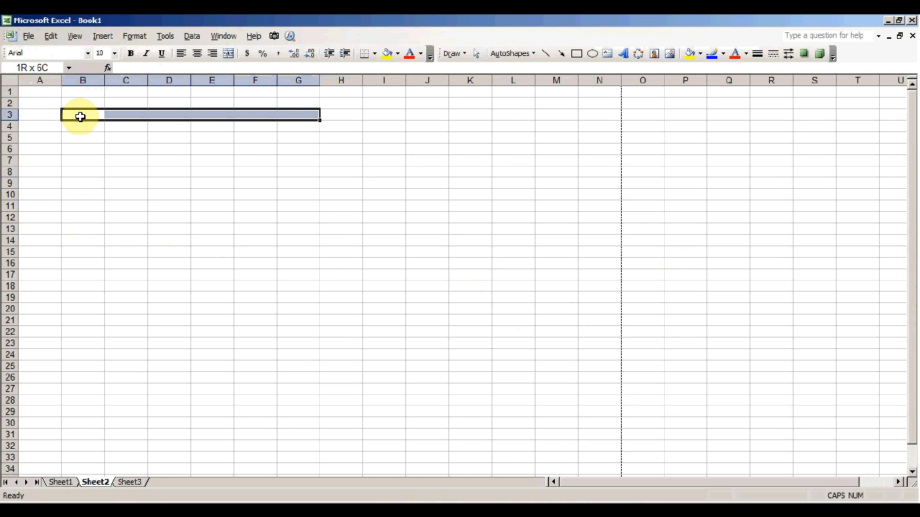
pyautogui.hotkey('shift', 'Right')
pyautogui.hotkey('shift', 'Right')
pyautogui.hotkey('shift', 'Right')
pyautogui.hotkey('shift', 'Right')
pyautogui.hotkey('shift', 'Right')
pyautogui.hotkey('shift', 'Right')
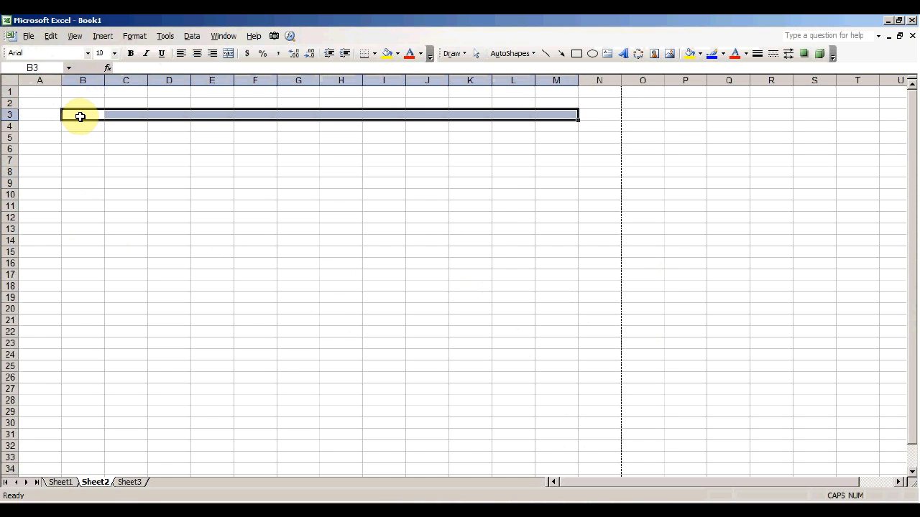
pyautogui.hotkey('shift', 'Down')
pyautogui.hotkey('shift', 'Down')
pyautogui.hotkey('shift', 'Down')
pyautogui.hotkey('shift', 'Down')
pyautogui.hotkey('shift', 'Down')
pyautogui.hotkey('shift', 'Down')
pyautogui.hotkey('shift', 'Down')
pyautogui.hotkey('shift', 'Down')
pyautogui.hotkey('shift', 'Down')
pyautogui.hotkey('shift', 'Down')
pyautogui.hotkey('shift', 'Down')
pyautogui.hotkey('shift', 'Down')
pyautogui.hotkey('shift', 'Down')
pyautogui.hotkey('shift', 'Down')
pyautogui.hotkey('shift', 'Down')
pyautogui.hotkey('shift', 'Down')
pyautogui.hotkey('shift', 'Down')
pyautogui.hotkey('shift', 'Down')
pyautogui.hotkey('shift', 'Down')
pyautogui.hotkey('shift', 'Down')
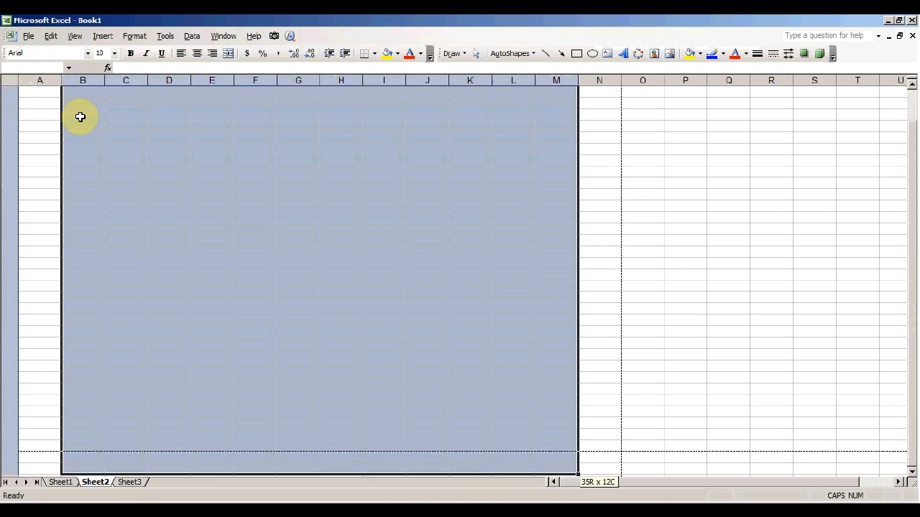
pyautogui.hotkey('shift', 'Down')
pyautogui.hotkey('shift', 'Down')
pyautogui.hotkey('shift', 'Down')
pyautogui.hotkey('shift', 'Down')
pyautogui.hotkey('shift', 'Down')
pyautogui.hotkey('shift', 'Down')
pyautogui.hotkey('shift', 'Down')
pyautogui.hotkey('shift', 'Down')
pyautogui.hotkey('shift', 'Down')
pyautogui.hotkey('shift', 'Down')
pyautogui.hotkey('shift', 'Down')
pyautogui.hotkey('shift', 'Down')
pyautogui.hotkey('shift', 'Down')
pyautogui.hotkey('shift', 'Up')
pyautogui.hotkey('shift', 'Up')
pyautogui.hotkey('shift', 'Up')
pyautogui.hotkey('shift', 'Up')
pyautogui.hotkey('shift', 'Up')
pyautogui.hotkey('shift', 'Up')
pyautogui.hotkey('shift', 'Up')
pyautogui.hotkey('shift', 'Up')
pyautogui.hotkey('shift', 'Up')
pyautogui.hotkey('shift', 'Up')
pyautogui.hotkey('shift', 'Up')
pyautogui.hotkey('shift', 'Up')
pyautogui.hotkey('shift', 'Up')
pyautogui.hotkey('shift', 'Up')
pyautogui.hotkey('shift', 'Up')
pyautogui.hotkey('shift', 'Up')
pyautogui.hotkey('shift', 'Up')
pyautogui.hotkey('shift', 'Up')
pyautogui.hotkey('shift', 'Up')
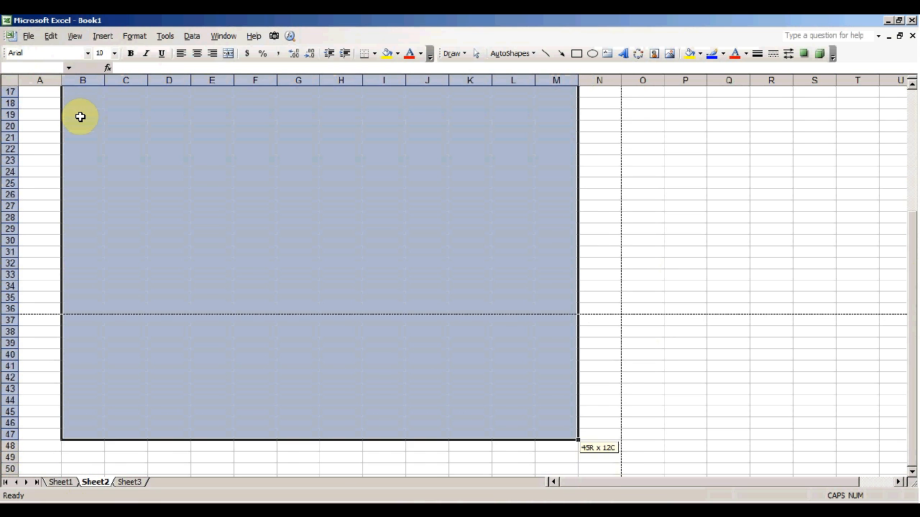
pyautogui.hotkey('shift', 'Up')
pyautogui.hotkey('shift', 'Up')
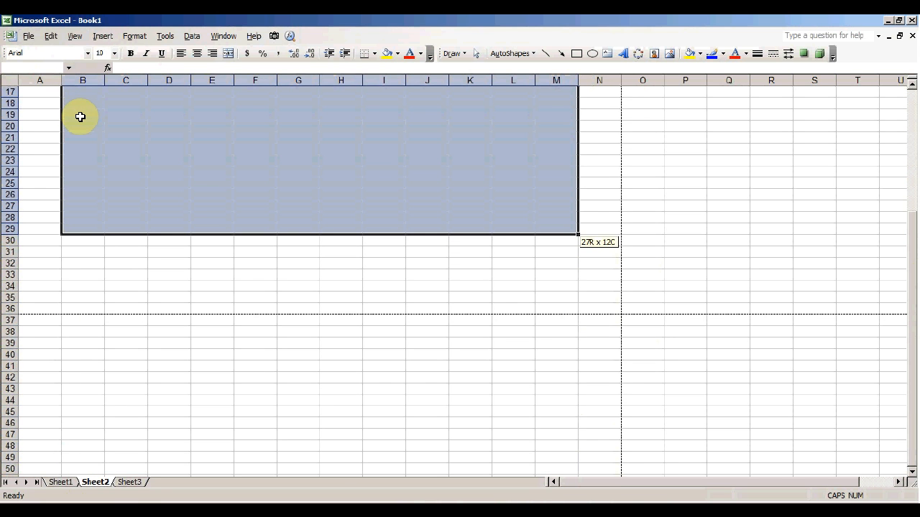
pyautogui.hotkey('shift', 'Down')
pyautogui.hotkey('shift', 'Down')
pyautogui.hotkey('shift', 'Down')
pyautogui.hotkey('shift', 'Down')
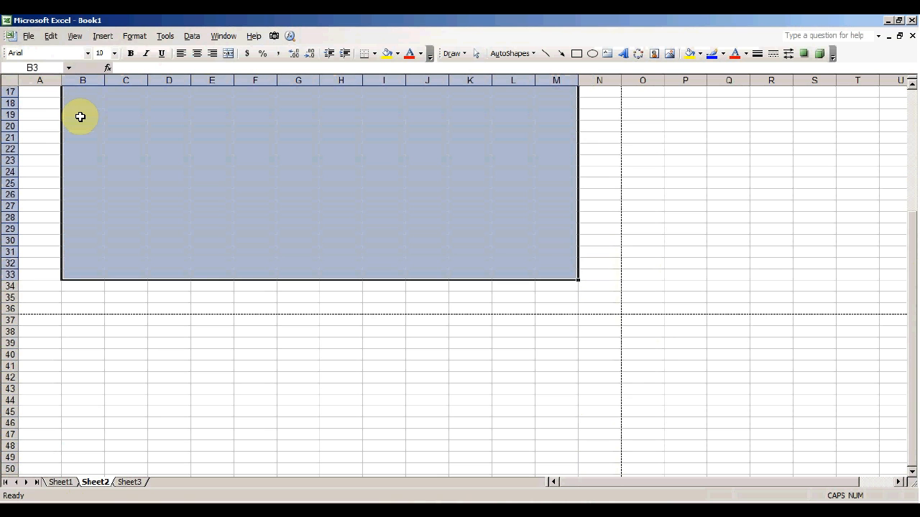
pyautogui.click(229, 54)
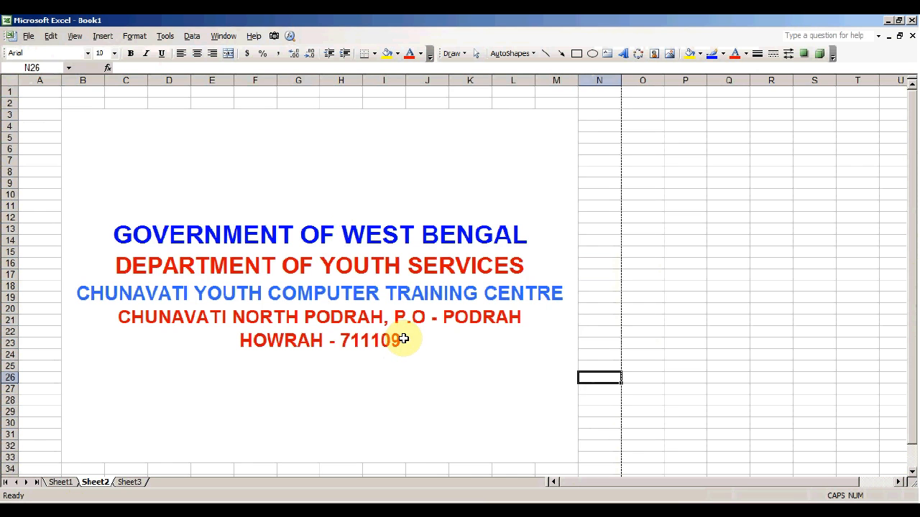
# Check in print preview how the heading text sits over the watermark picture, and return to the worksheet
pyautogui.click(29, 36)
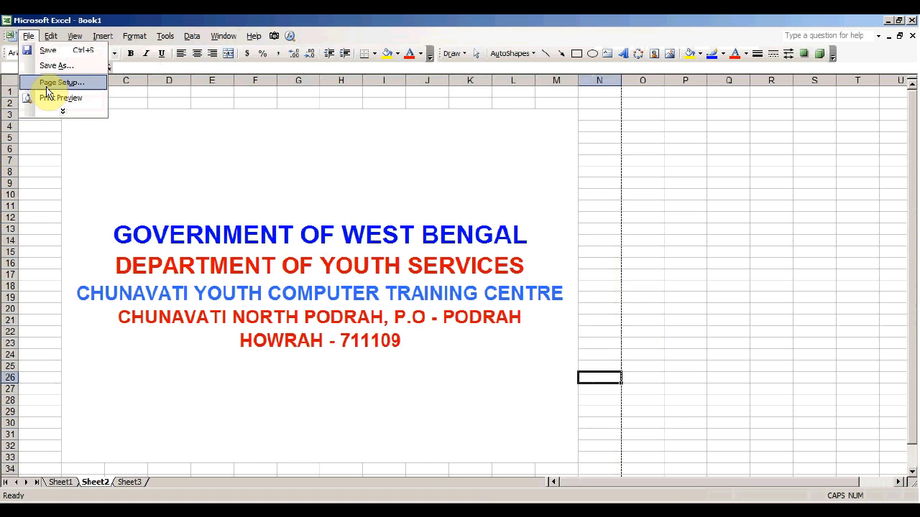
pyautogui.click(46, 97)
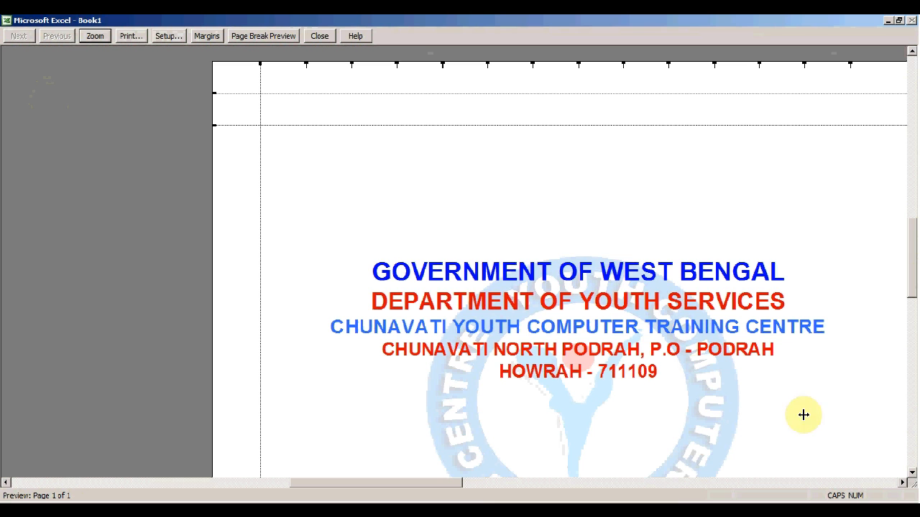
pyautogui.moveTo(913, 241); pyautogui.dragTo(914, 299)
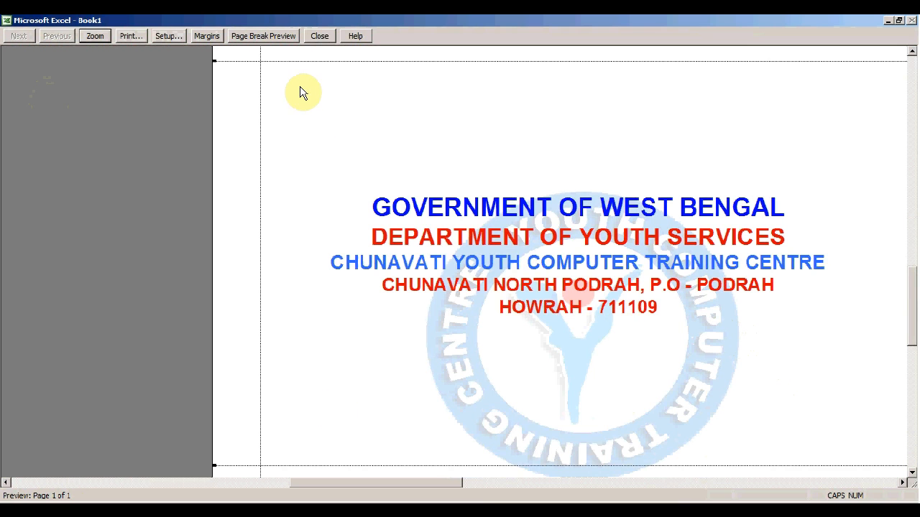
pyautogui.click(320, 40)
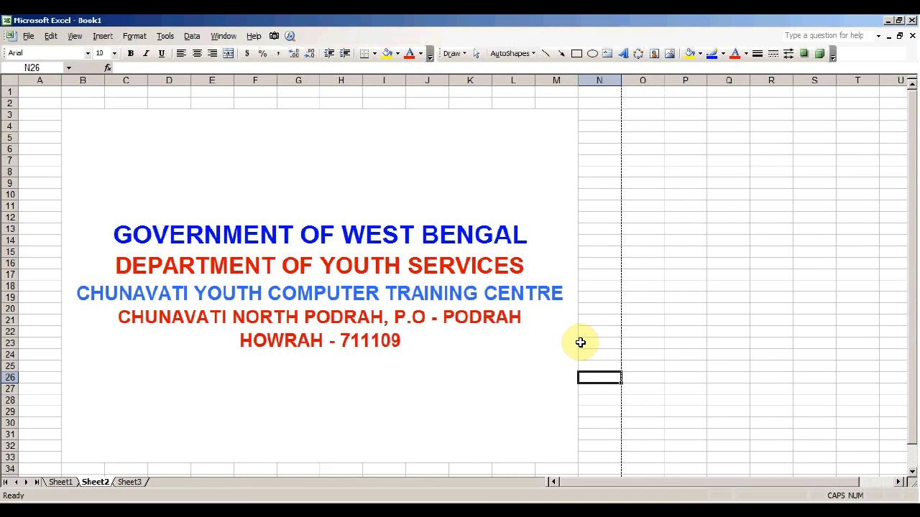
# Remove three blank lines before the picture code in the custom header's center section and apply the header
pyautogui.click(74, 36)
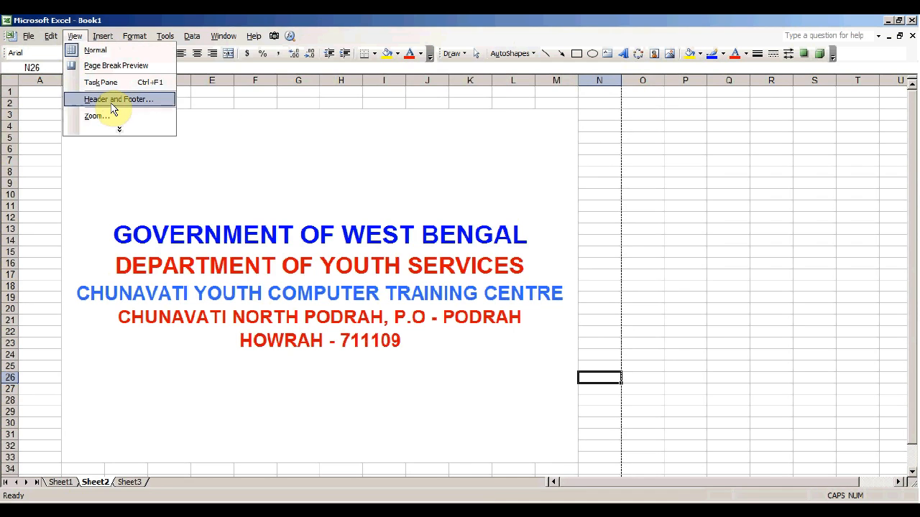
pyautogui.click(113, 100)
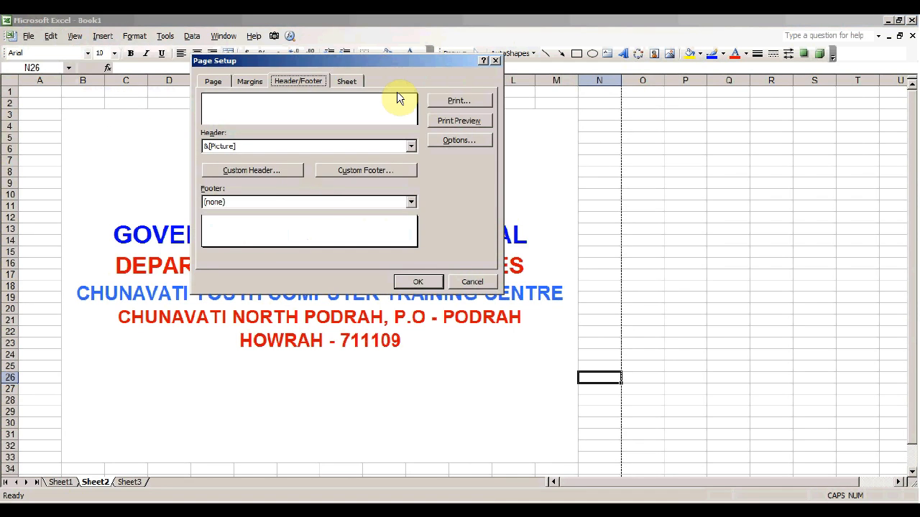
pyautogui.click(264, 179)
pyautogui.click(411, 253)
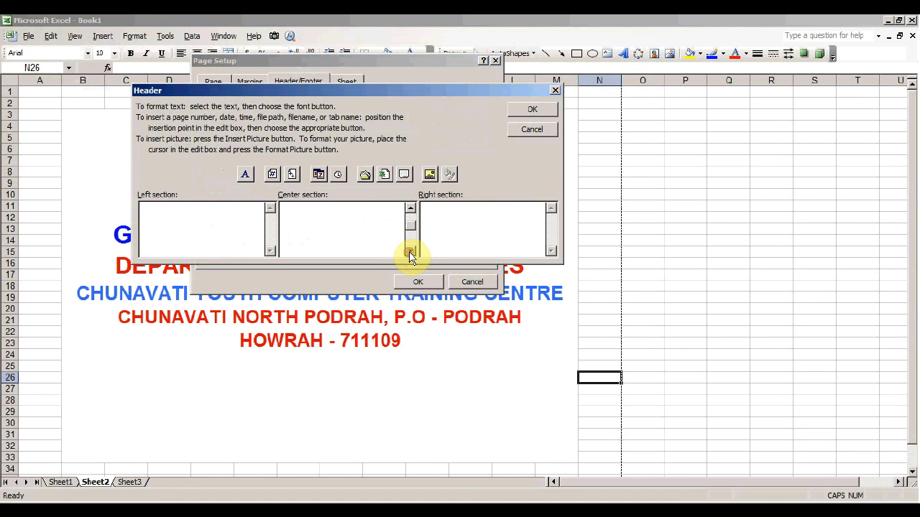
pyautogui.click(410, 253)
pyautogui.click(411, 253)
pyautogui.click(410, 253)
pyautogui.click(410, 253)
pyautogui.click(325, 252)
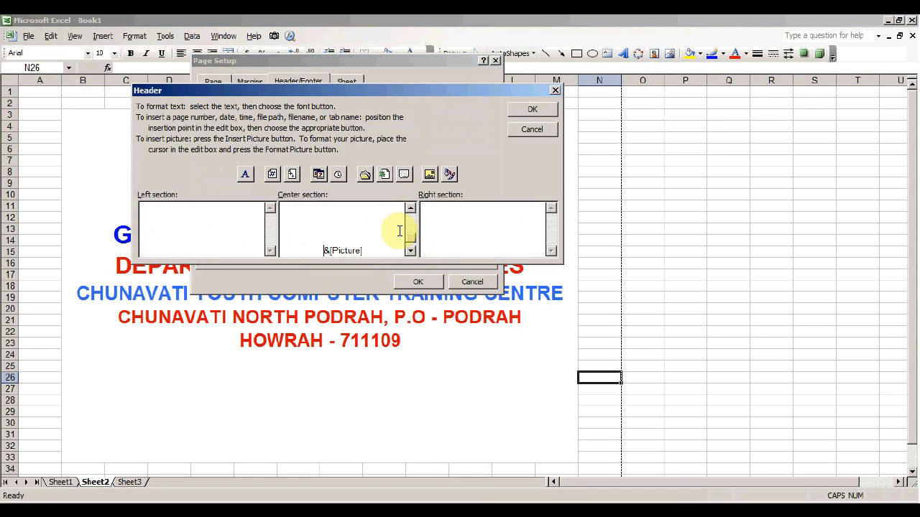
pyautogui.press('BackSpace')
pyautogui.press('BackSpace')
pyautogui.press('BackSpace')
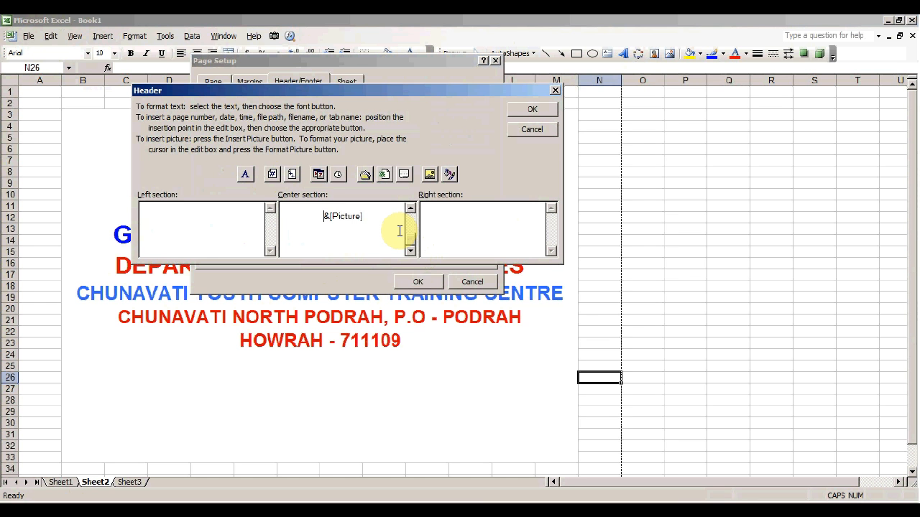
pyautogui.click(531, 111)
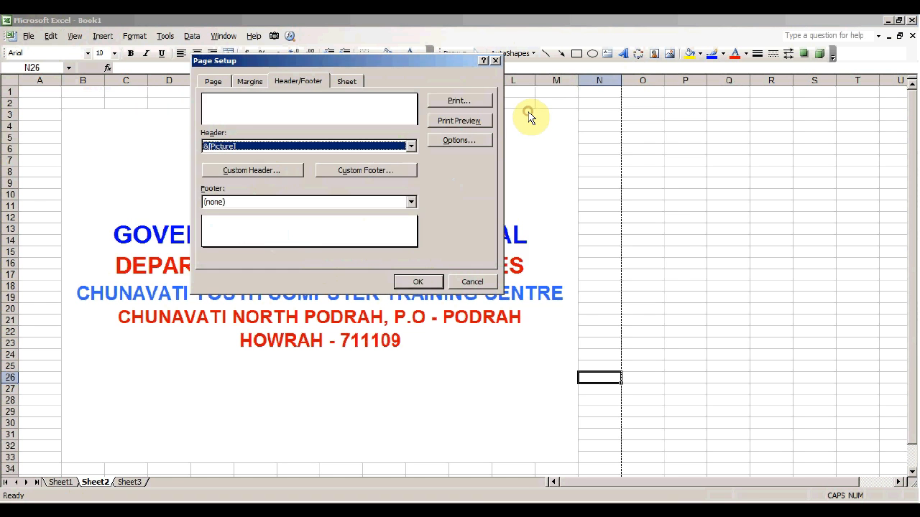
pyautogui.click(417, 285)
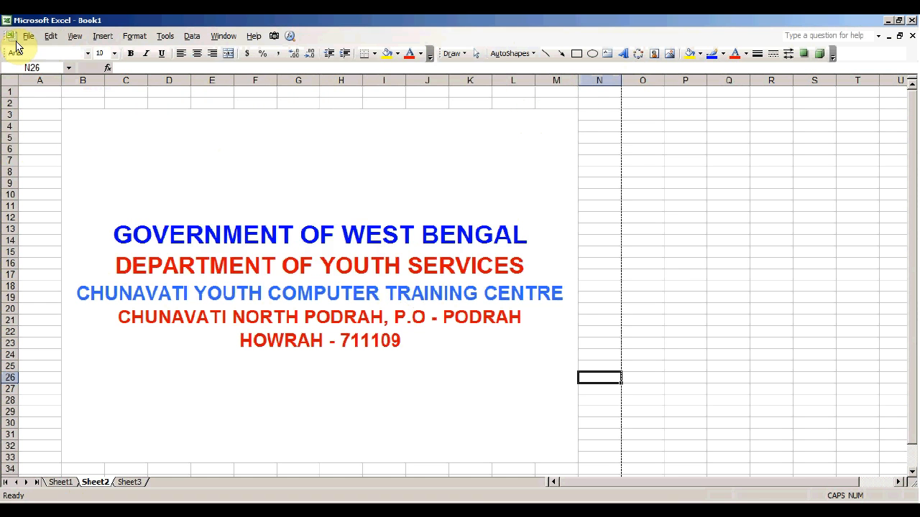
# Check the raised watermark's position behind the heading text in print preview, and return to the worksheet
pyautogui.click(28, 36)
pyautogui.click(61, 98)
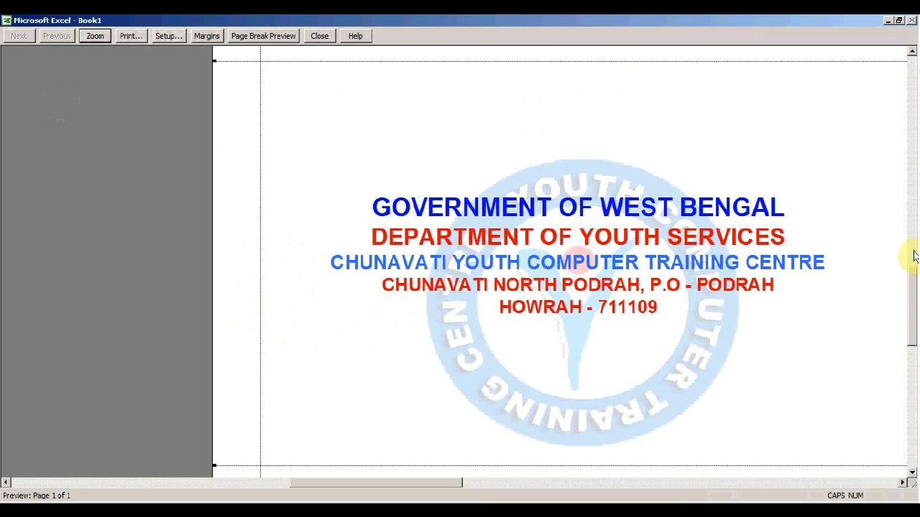
pyautogui.moveTo(911, 284)
pyautogui.mouseDown()
pyautogui.moveTo(912, 229)
pyautogui.moveTo(916, 360)
pyautogui.moveTo(911, 267)
pyautogui.mouseUp()
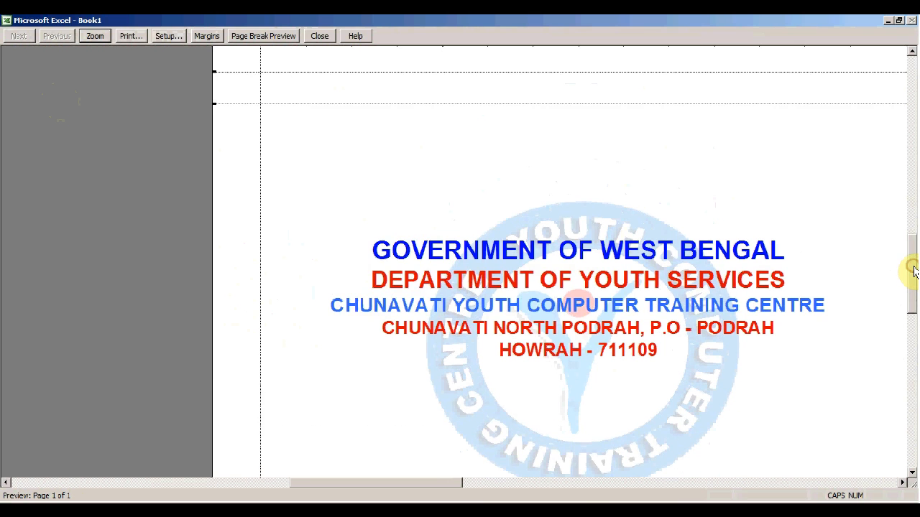
pyautogui.click(320, 36)
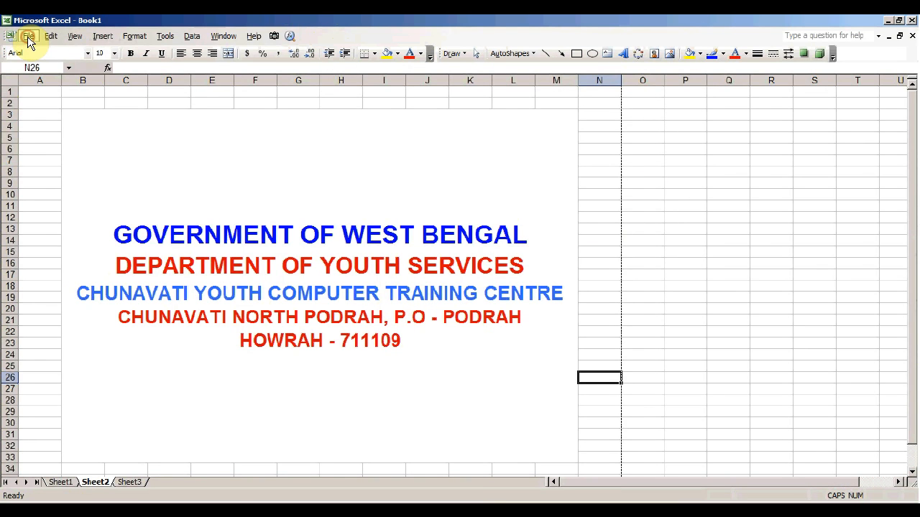
# Remove more blank lines before the center section's picture code to raise the watermark further, and apply the custom header
pyautogui.click(75, 36)
pyautogui.moveTo(28, 37)
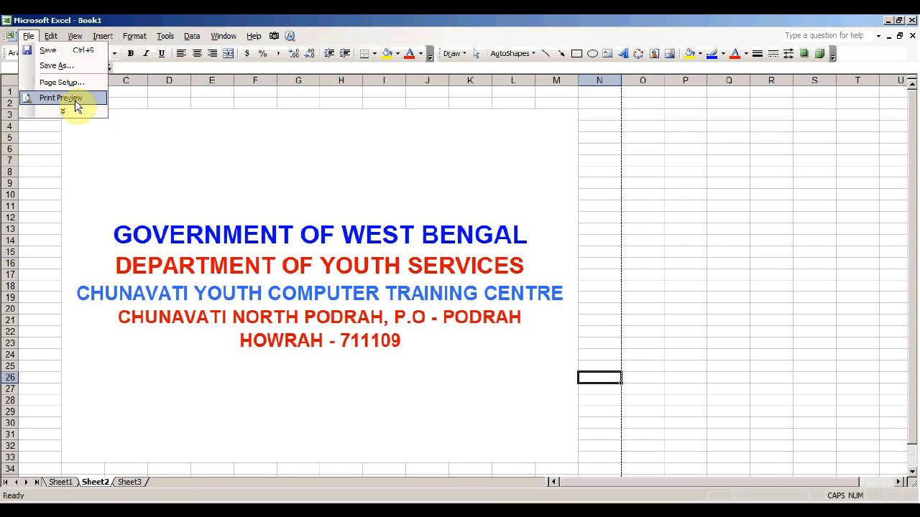
pyautogui.moveTo(77, 37)
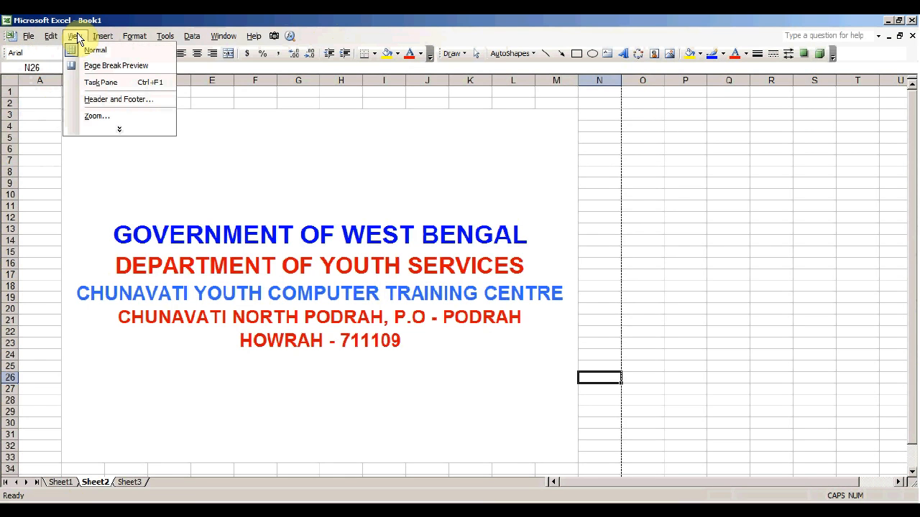
pyautogui.click(118, 99)
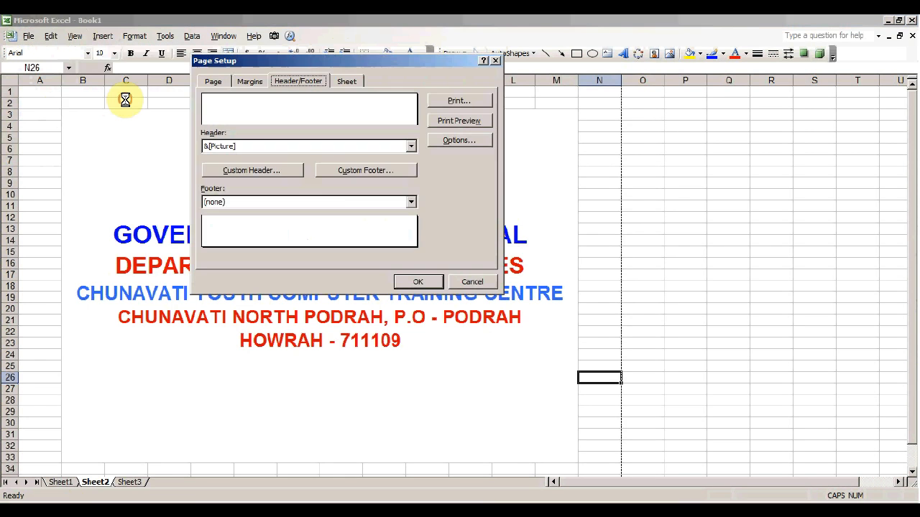
pyautogui.click(263, 176)
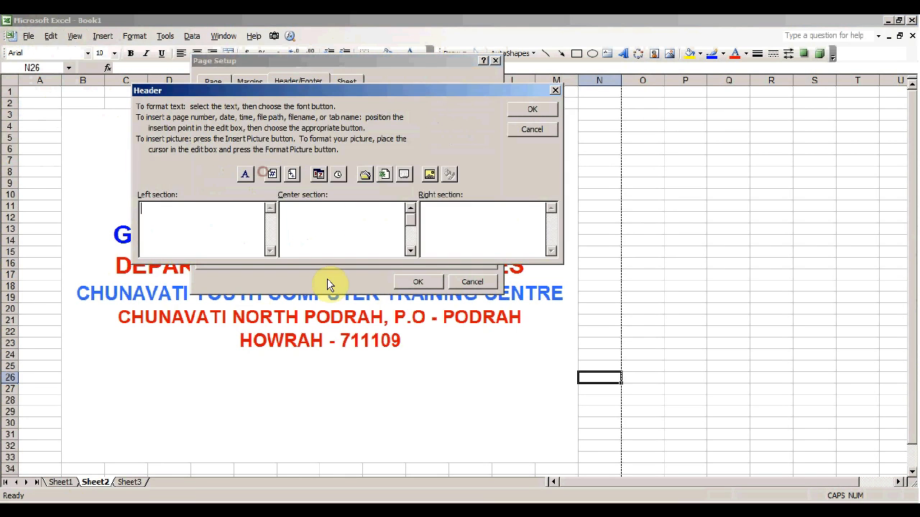
pyautogui.click(410, 250)
pyautogui.click(411, 251)
pyautogui.click(411, 251)
pyautogui.click(411, 251)
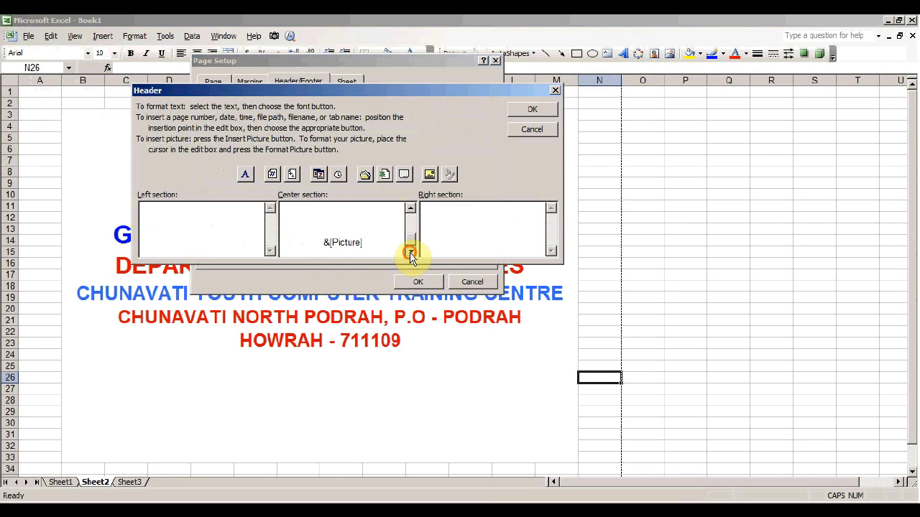
pyautogui.click(325, 243)
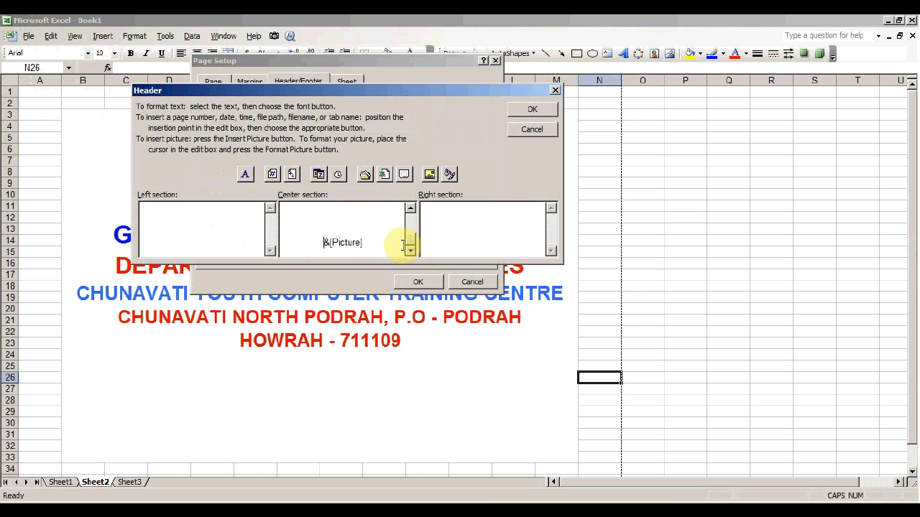
pyautogui.scroll(-3, 402, 244)
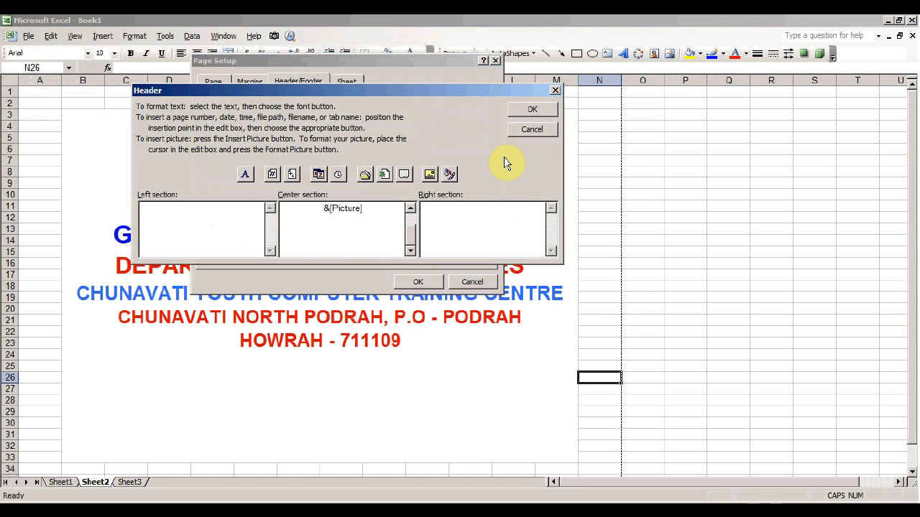
pyautogui.click(531, 110)
pyautogui.click(424, 280)
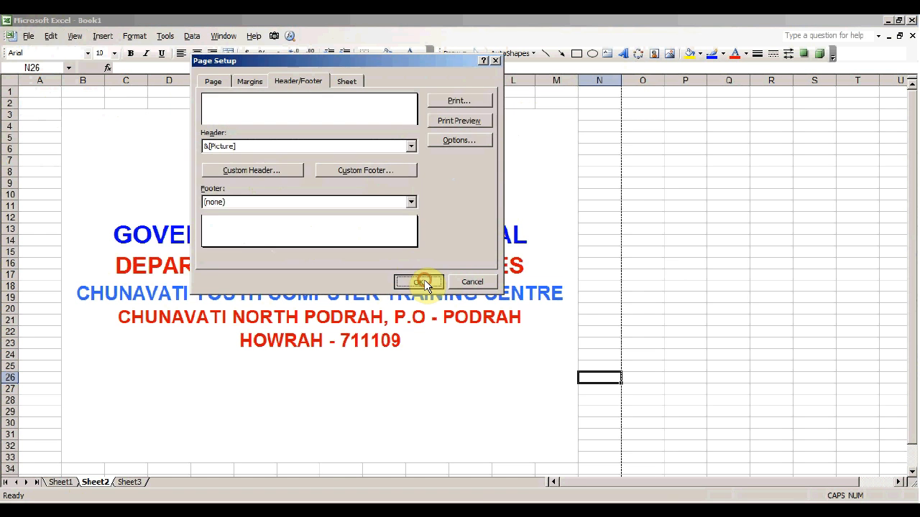
# Examine the whole page in print preview, from the bottom margin up to the top, for the watermark's final placement
pyautogui.click(33, 35)
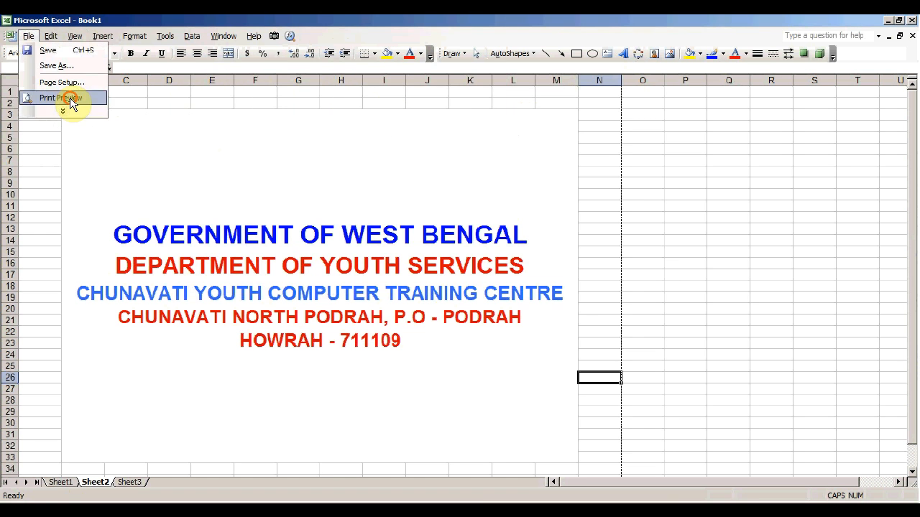
pyautogui.click(68, 98)
pyautogui.moveTo(911, 266); pyautogui.dragTo(914, 366)
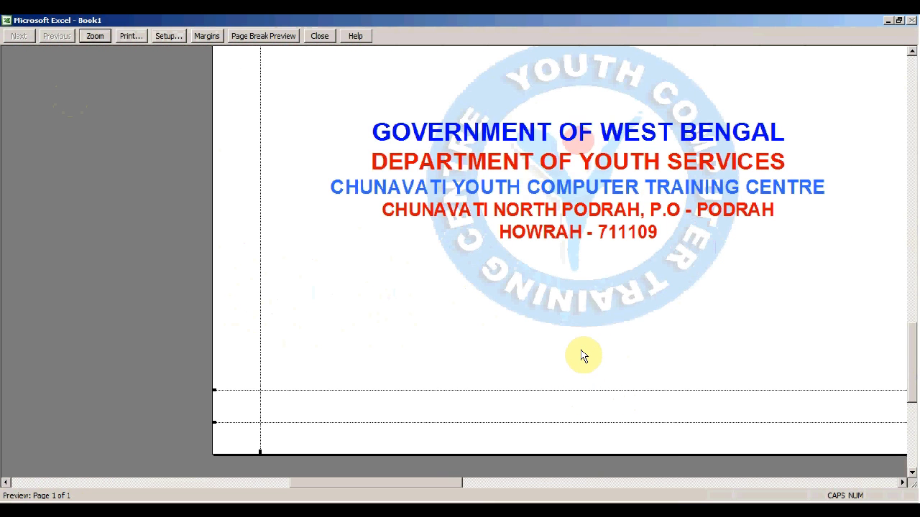
pyautogui.moveTo(911, 349); pyautogui.dragTo(909, 263)
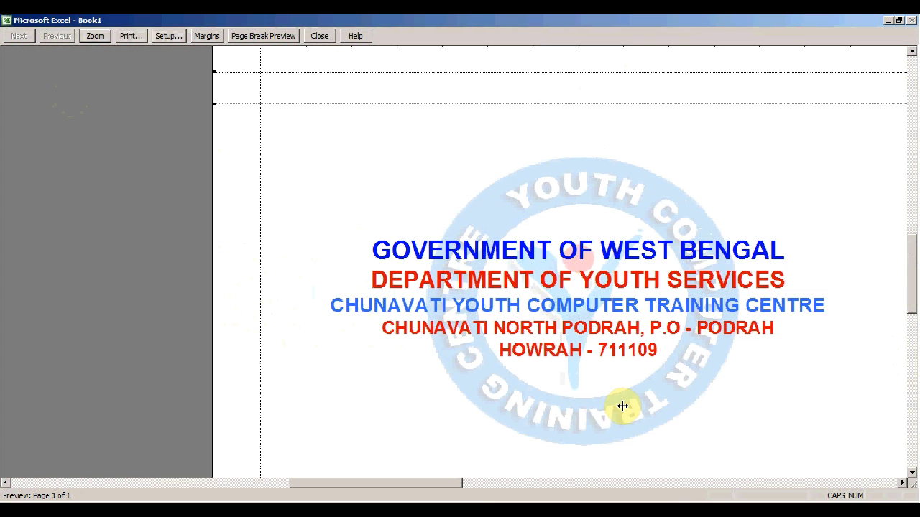
# Leave print preview and open the picture formatting settings for the logo in the custom header's center section
pyautogui.click(320, 37)
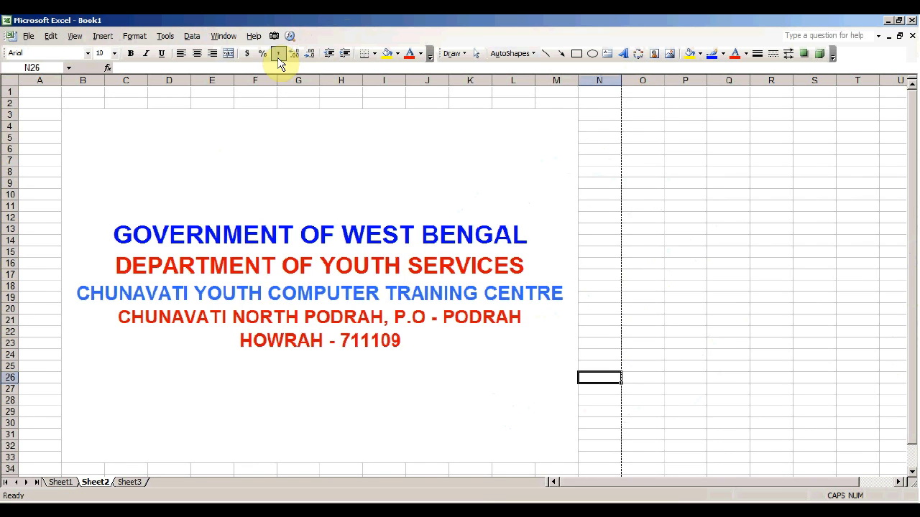
pyautogui.click(73, 36)
pyautogui.click(107, 100)
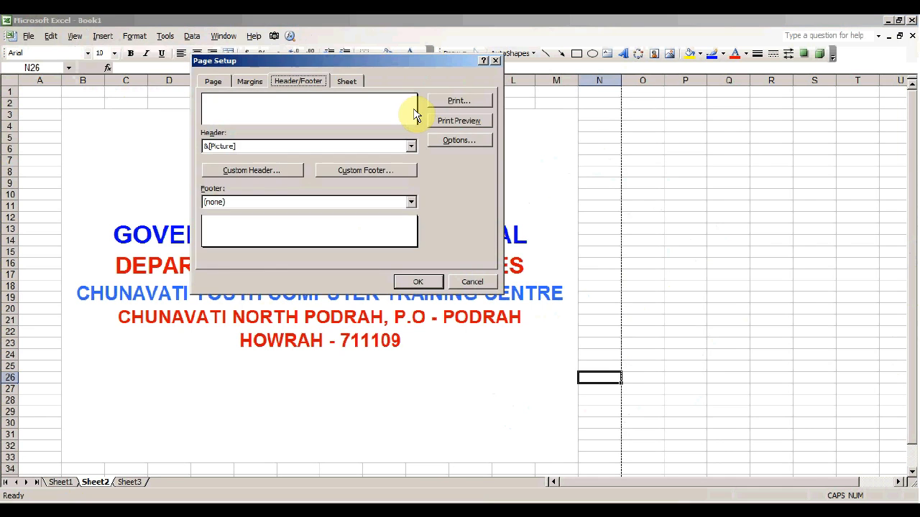
pyautogui.click(273, 175)
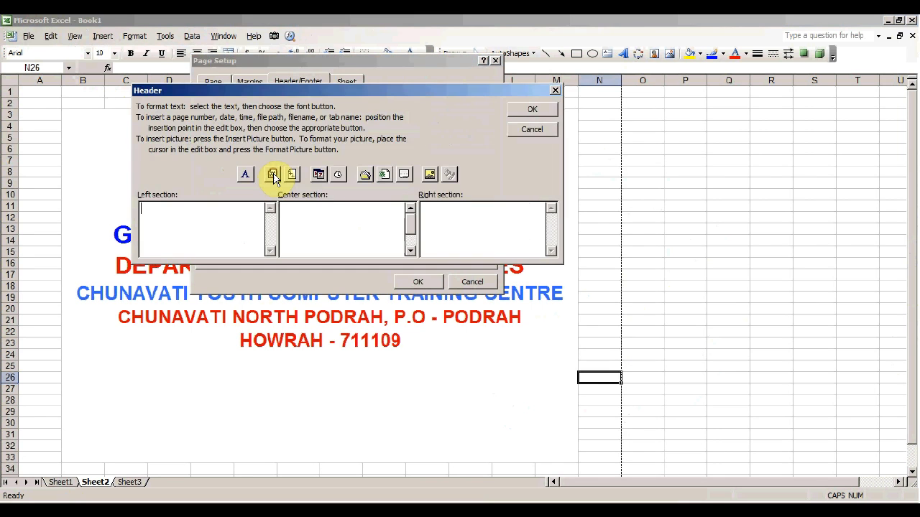
pyautogui.click(411, 251)
pyautogui.click(411, 251)
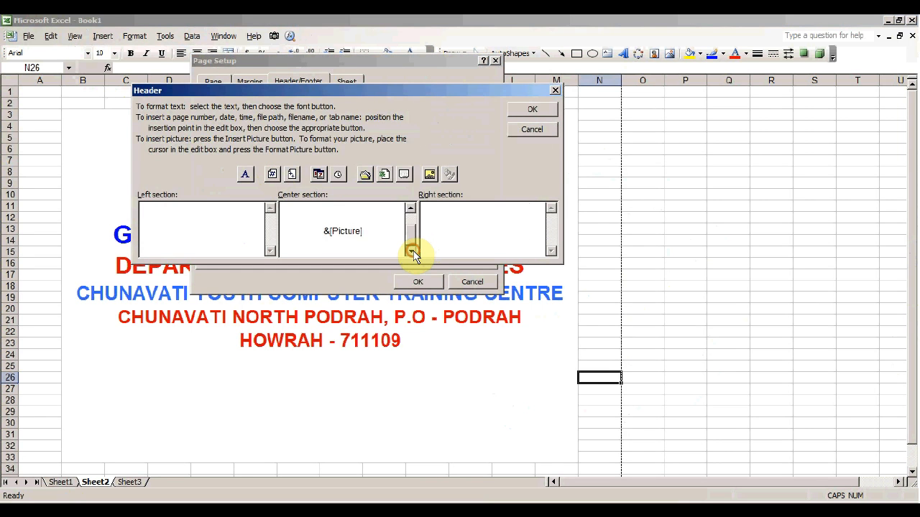
pyautogui.click(325, 230)
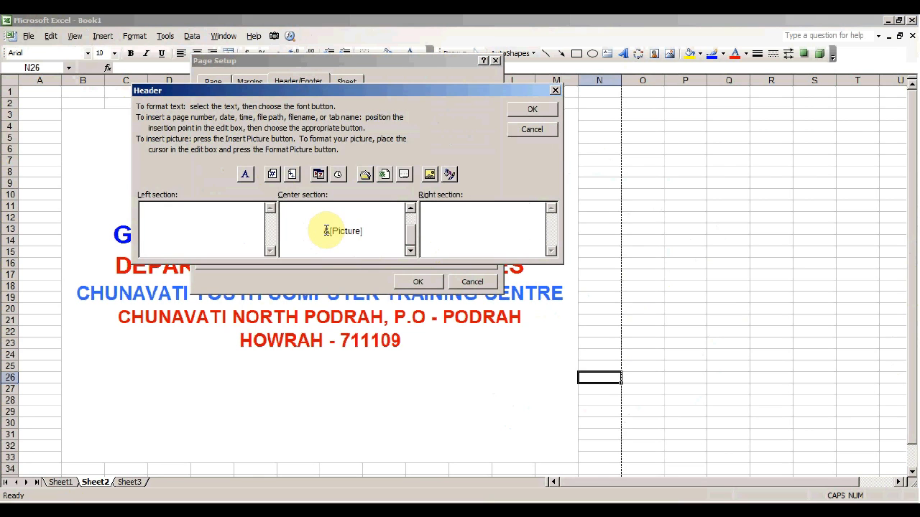
pyautogui.click(449, 174)
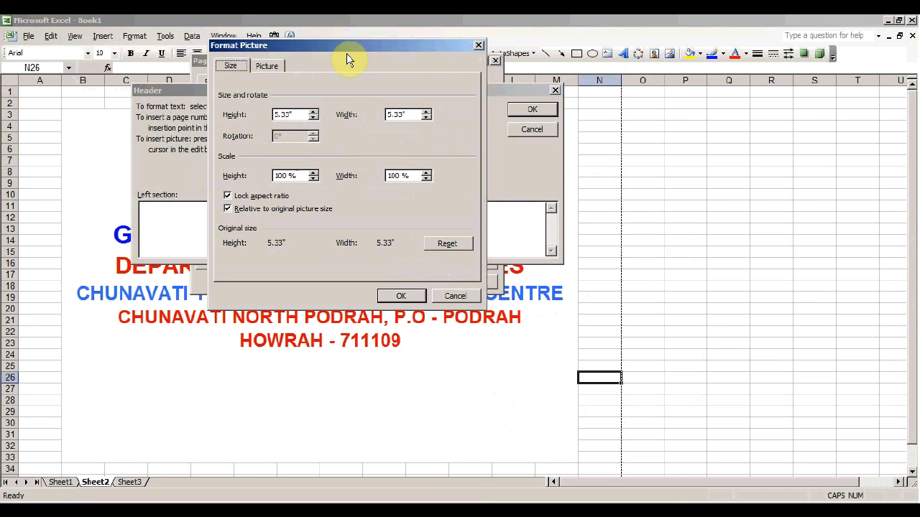
pyautogui.click(448, 295)
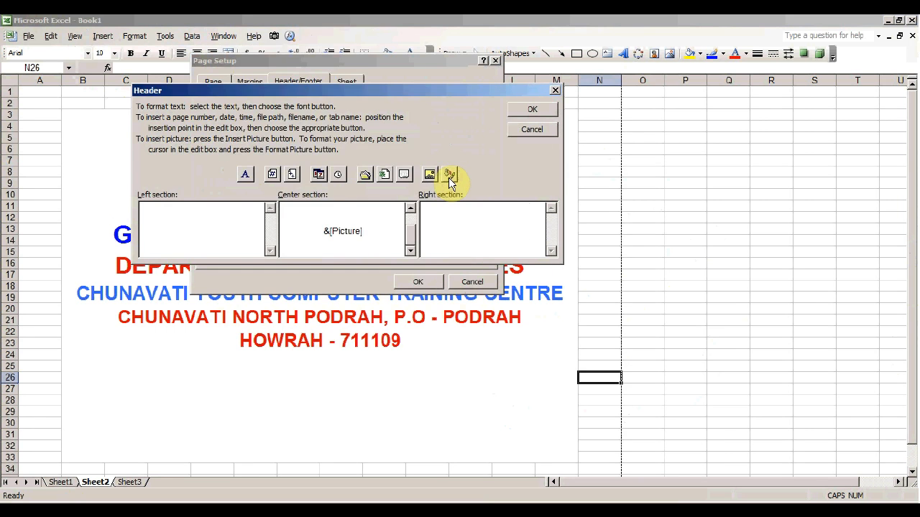
pyautogui.click(450, 175)
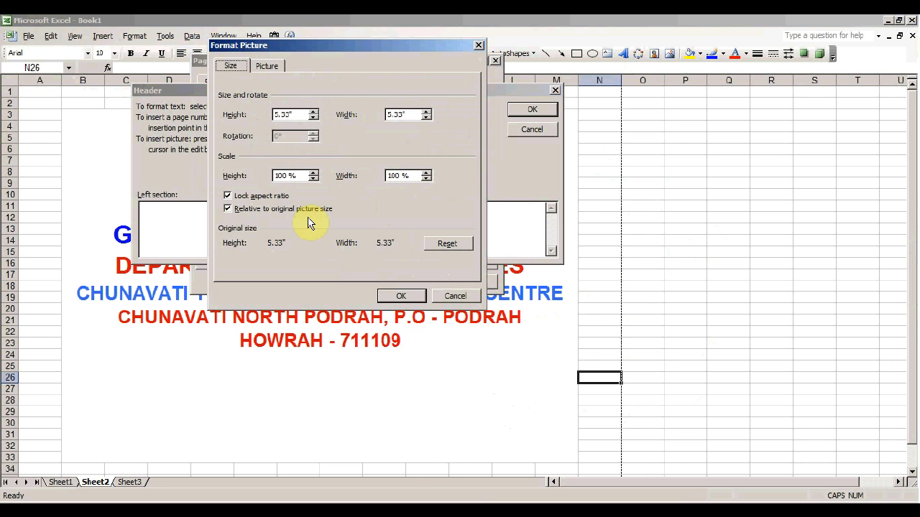
# Set the header logo's color to Automatic with 70% brightness and 20% contrast, and apply the custom header
pyautogui.click(267, 66)
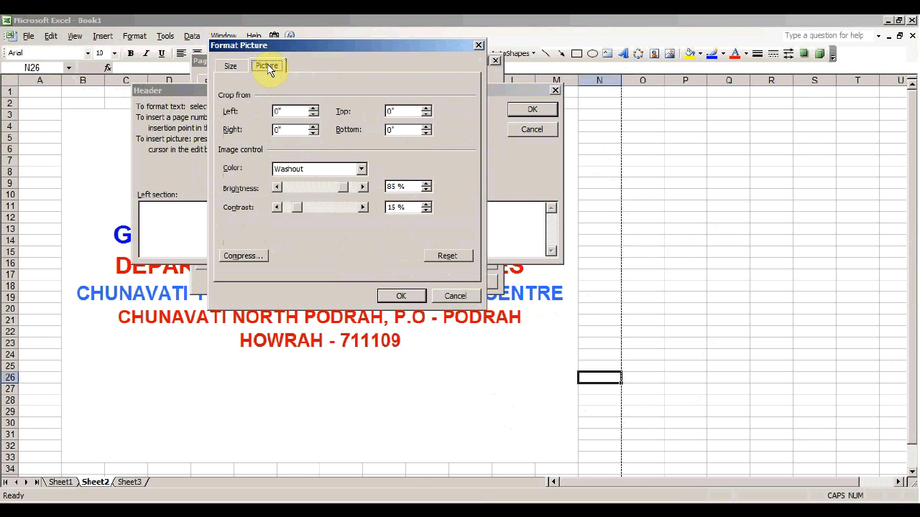
pyautogui.click(361, 170)
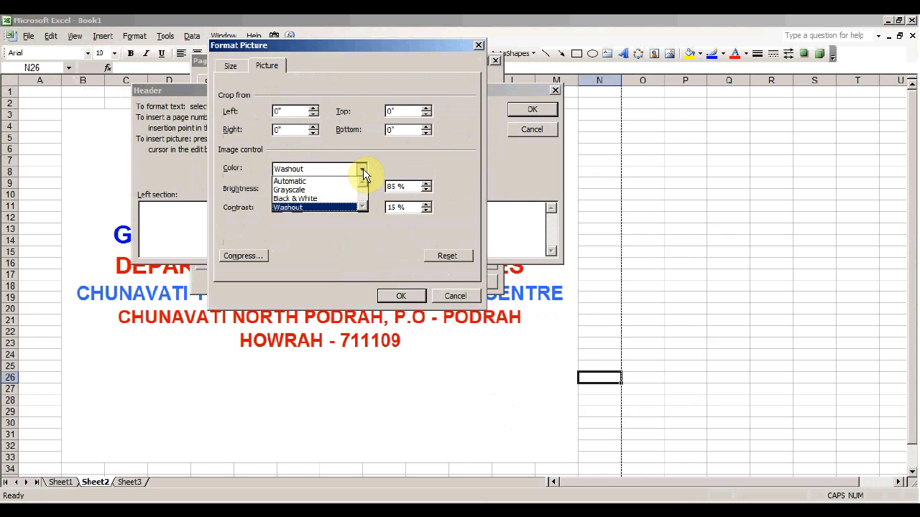
pyautogui.click(302, 182)
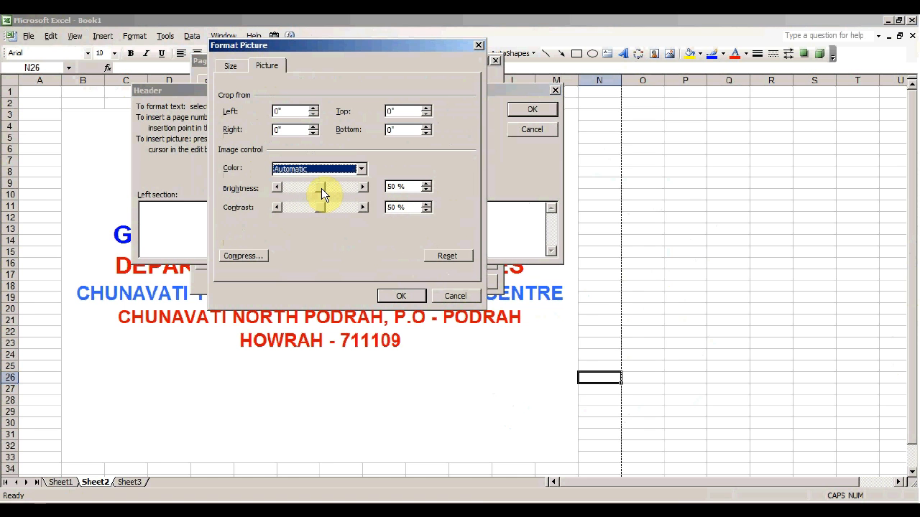
pyautogui.moveTo(322, 192); pyautogui.dragTo(304, 211)
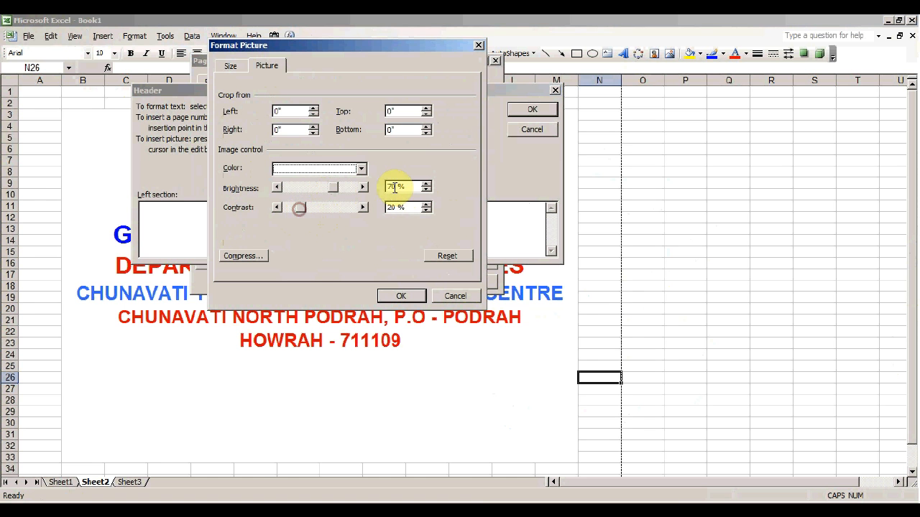
pyautogui.click(405, 296)
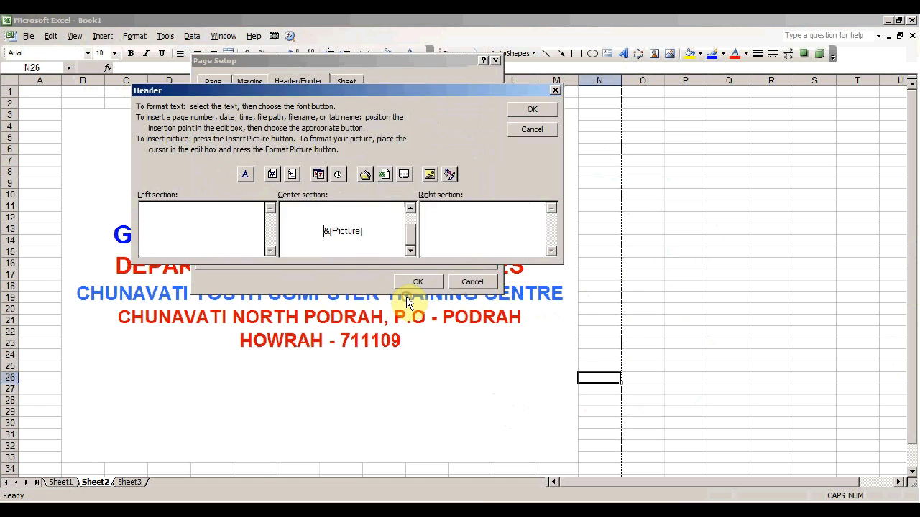
pyautogui.click(532, 112)
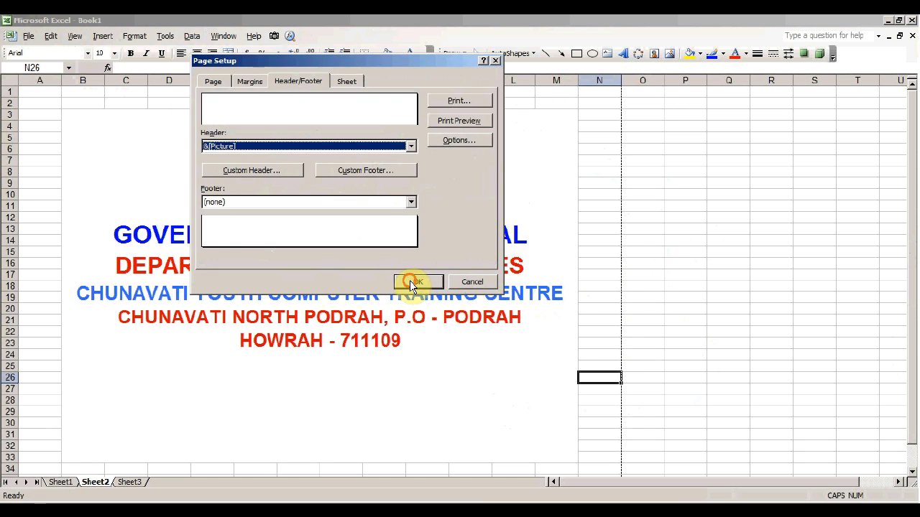
pyautogui.click(412, 281)
# Check the recolored watermark behind the heading text across the page width in print preview
pyautogui.click(31, 35)
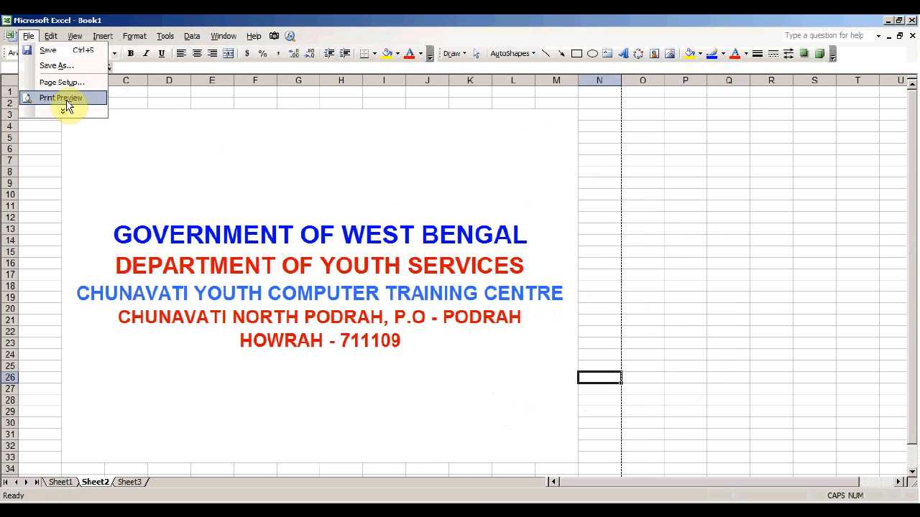
pyautogui.click(66, 96)
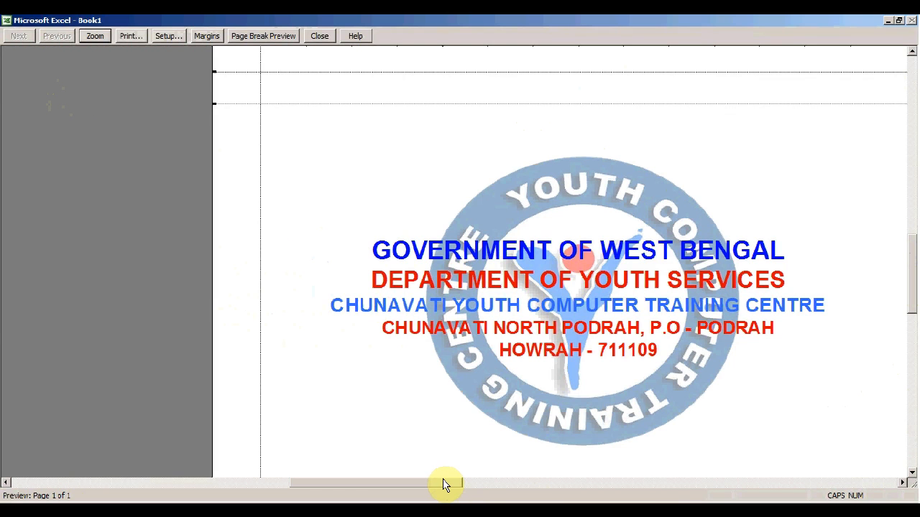
pyautogui.moveTo(445, 483); pyautogui.dragTo(534, 489)
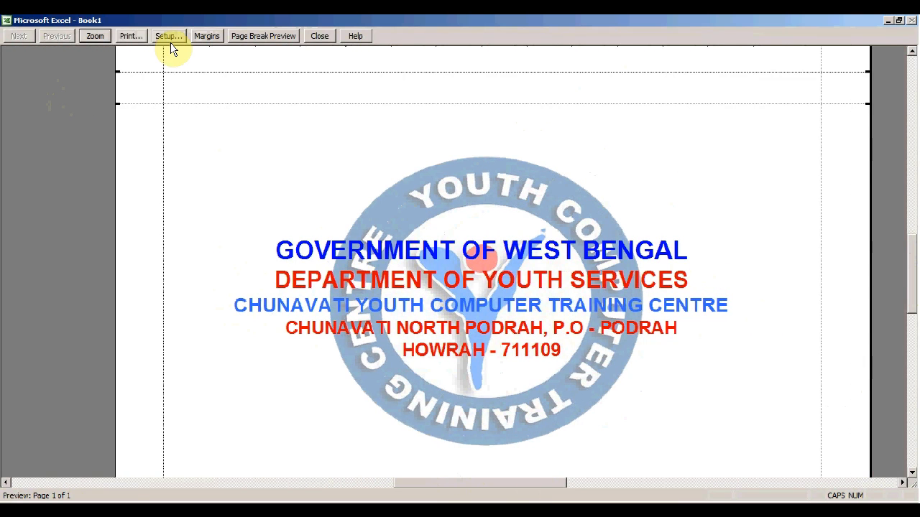